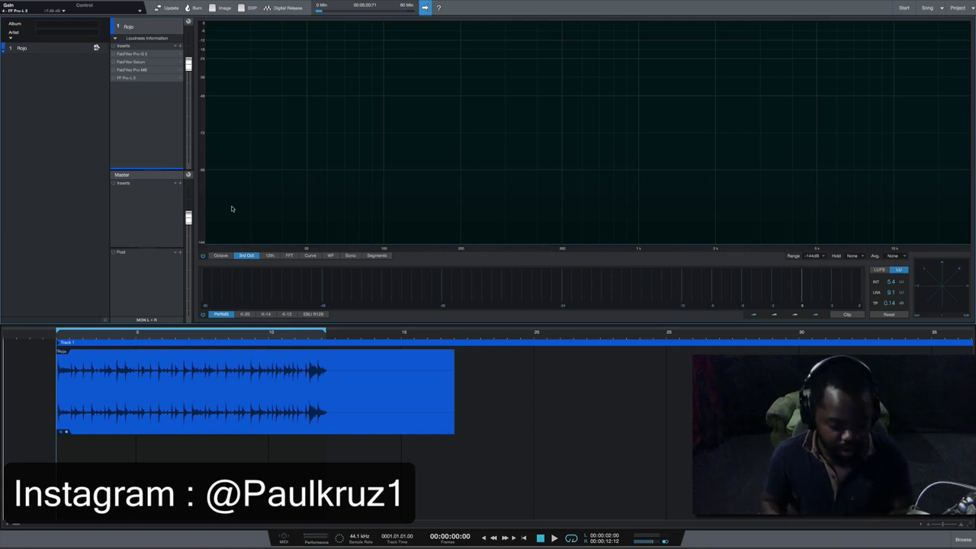
Step: Zoom the timeline in on the start of the loop, then back out over the whole loop
key(e)
key(e)
key(e)
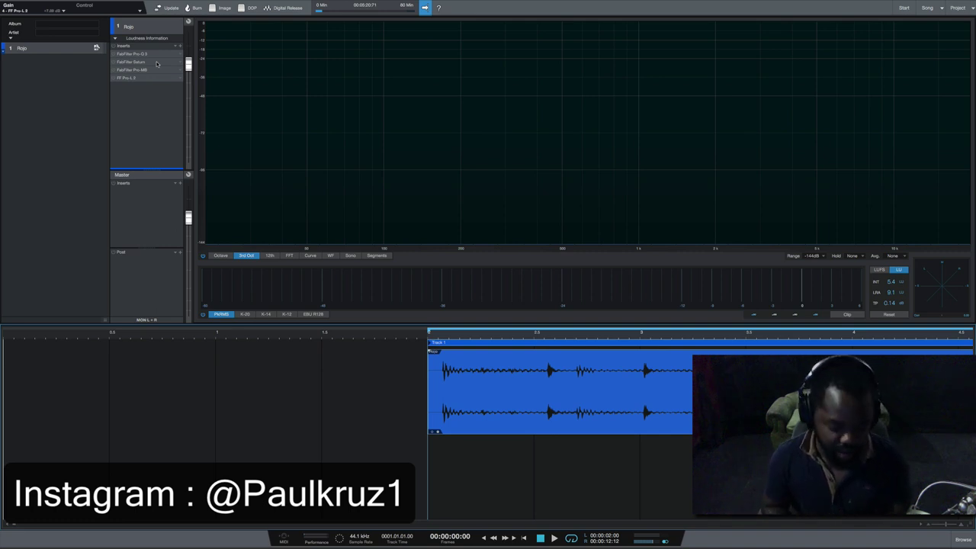
key(w)
key(w)
key(w)
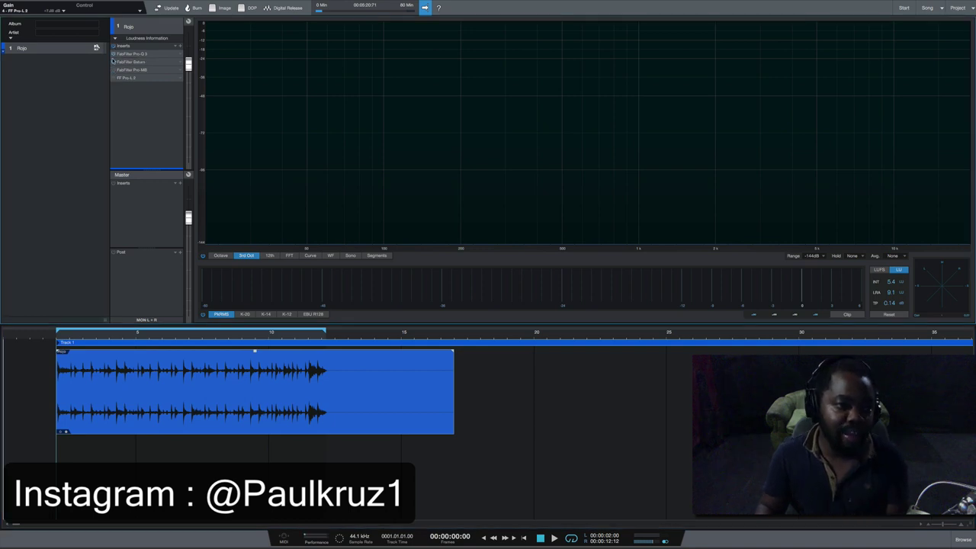
Step: Inspect the Pro-Q 3 green dip and 20 Hz low-cut bands, then bypass the EQ and play the loop
click(128, 54)
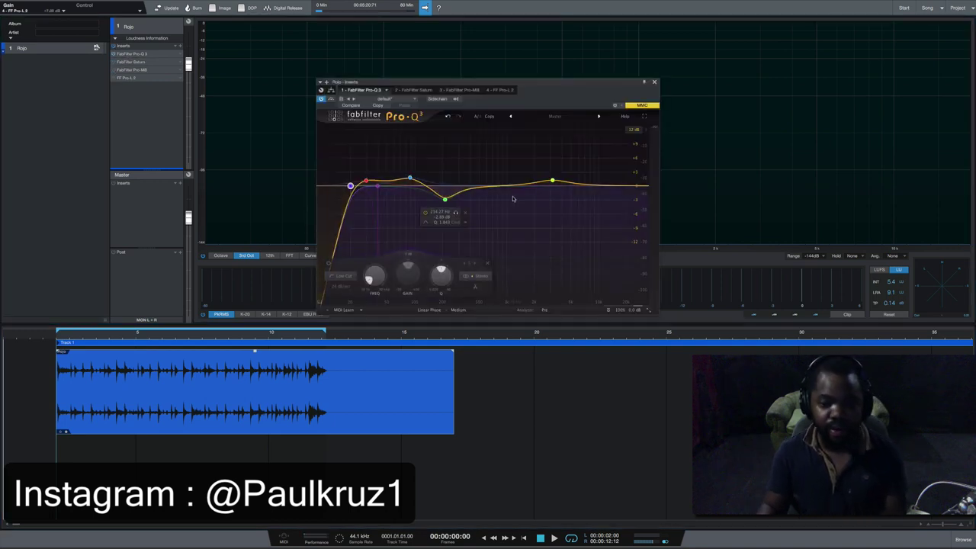
click(435, 212)
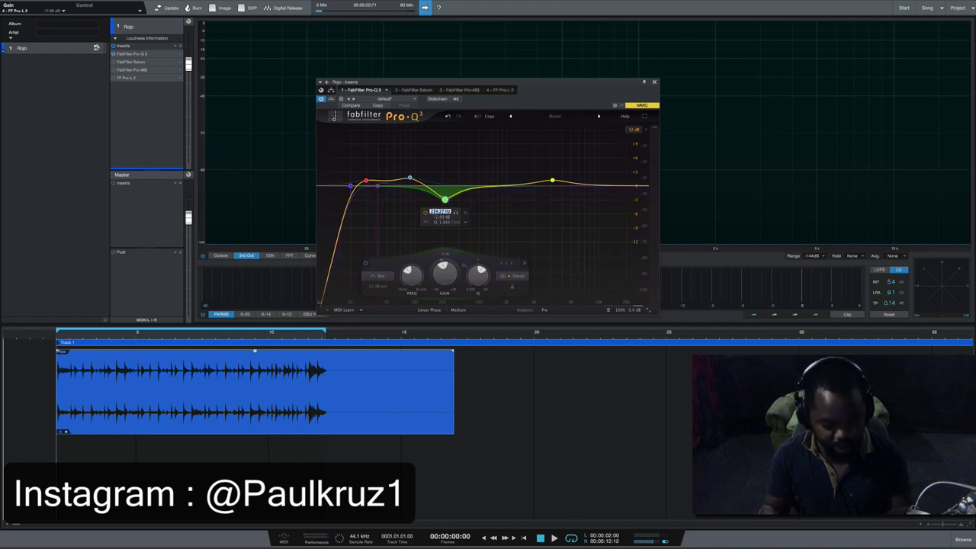
click(591, 226)
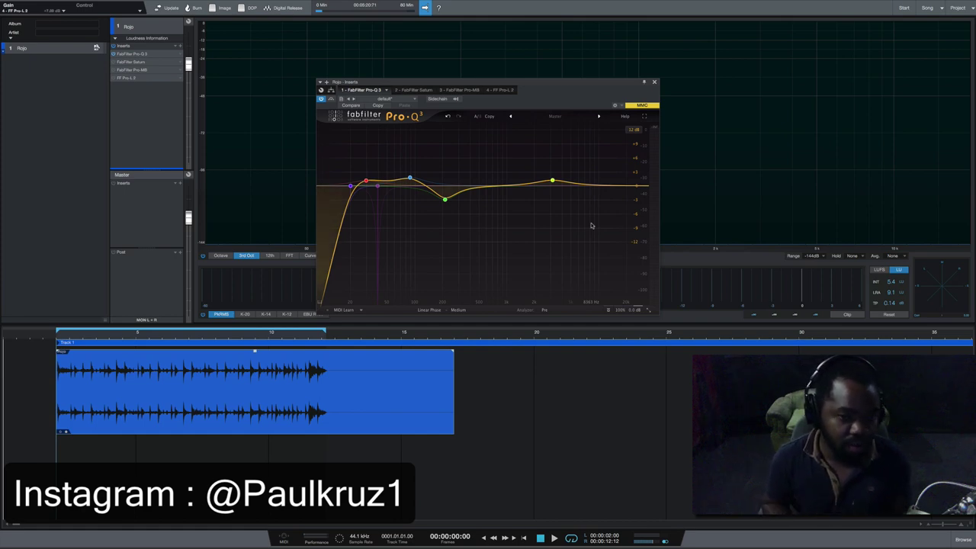
mouse_move(352, 188)
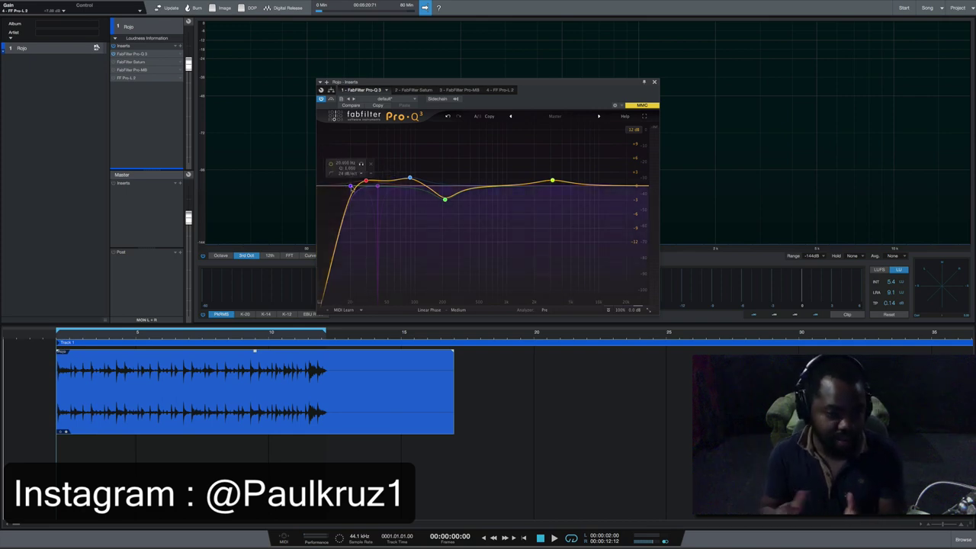
click(351, 187)
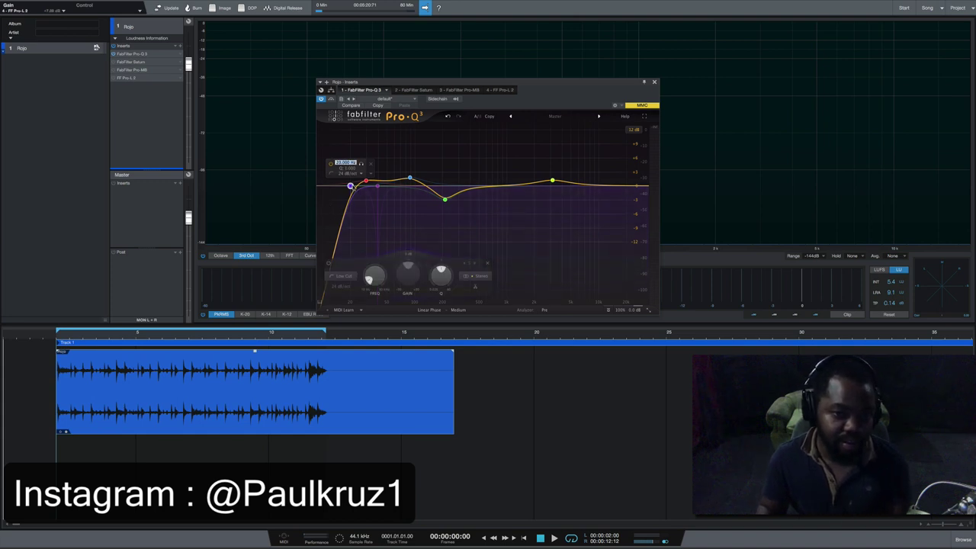
click(350, 186)
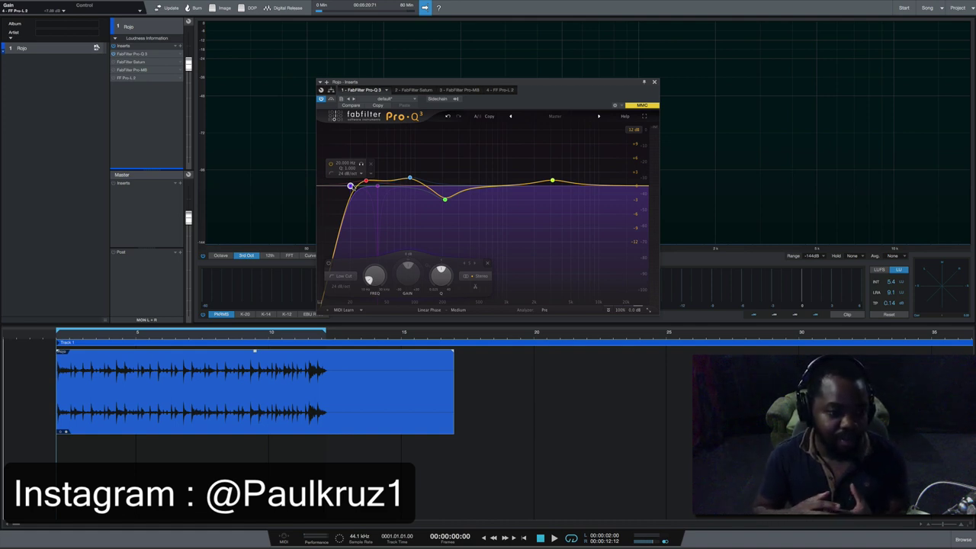
click(321, 99)
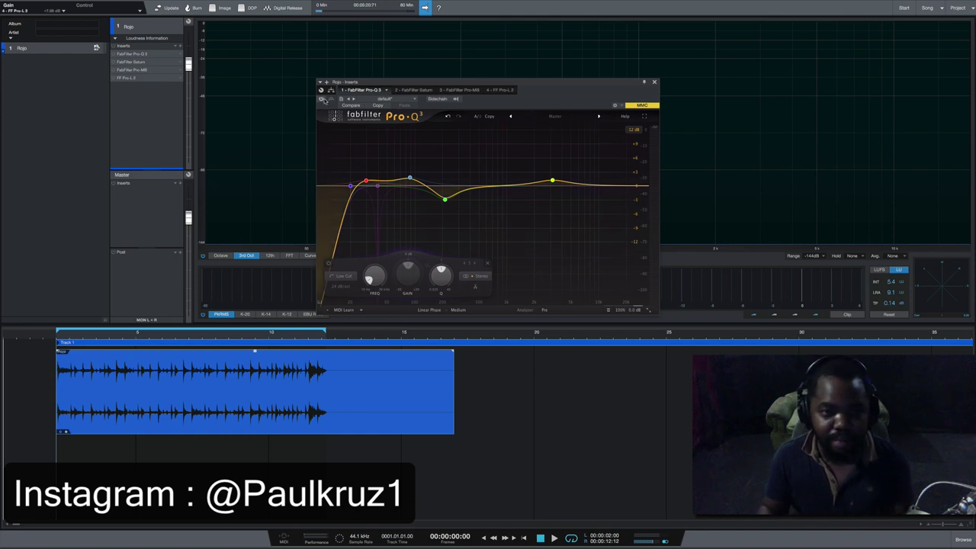
key(space)
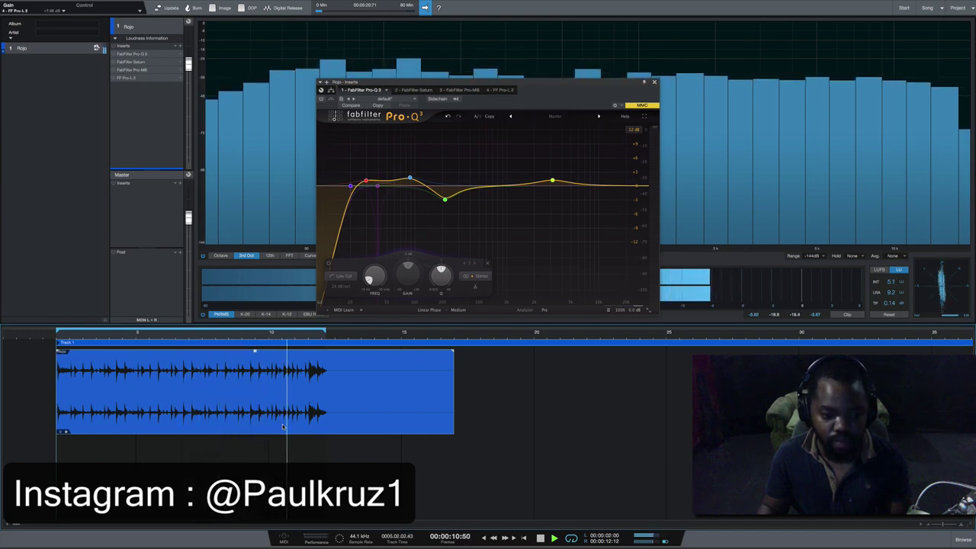
Step: Stop playback, set the green dip band to 250 Hz, then select the yellow high band
key(space)
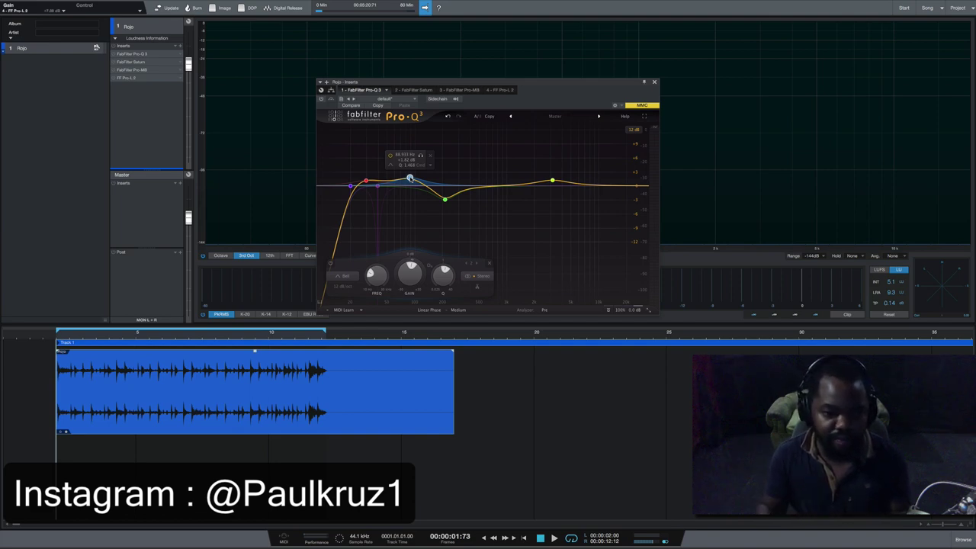
click(444, 199)
click(439, 214)
key(BackSpace)
text(250)
key(Return)
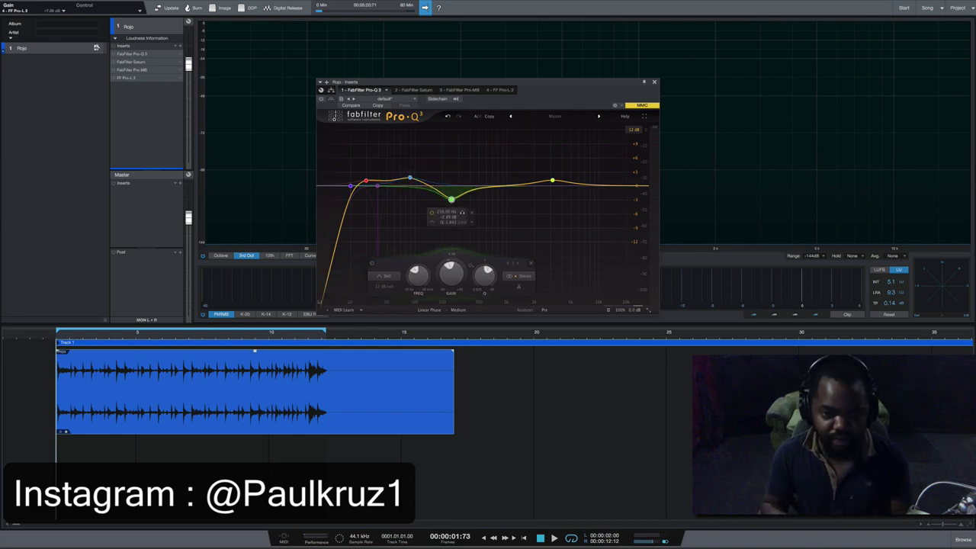
mouse_move(451, 201)
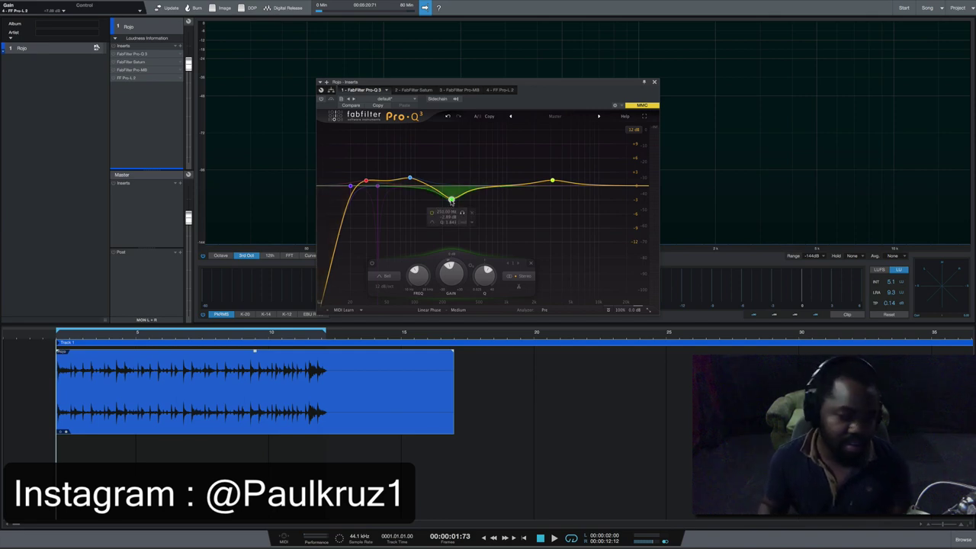
click(552, 182)
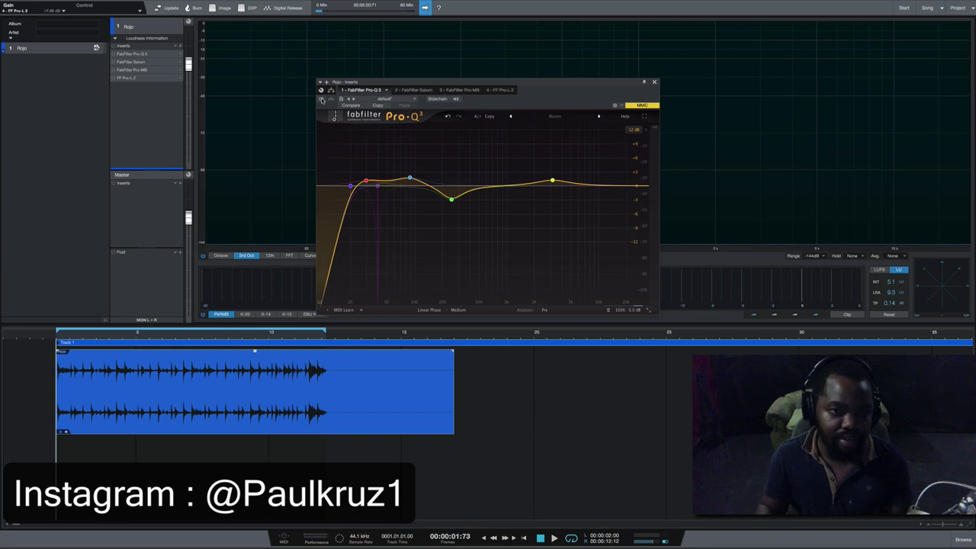
key(space)
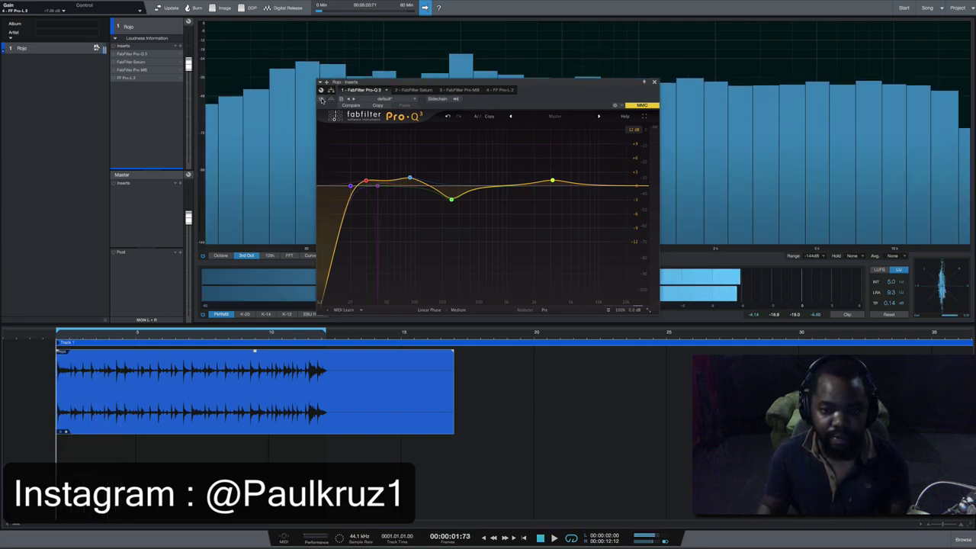
key(space)
key(space)
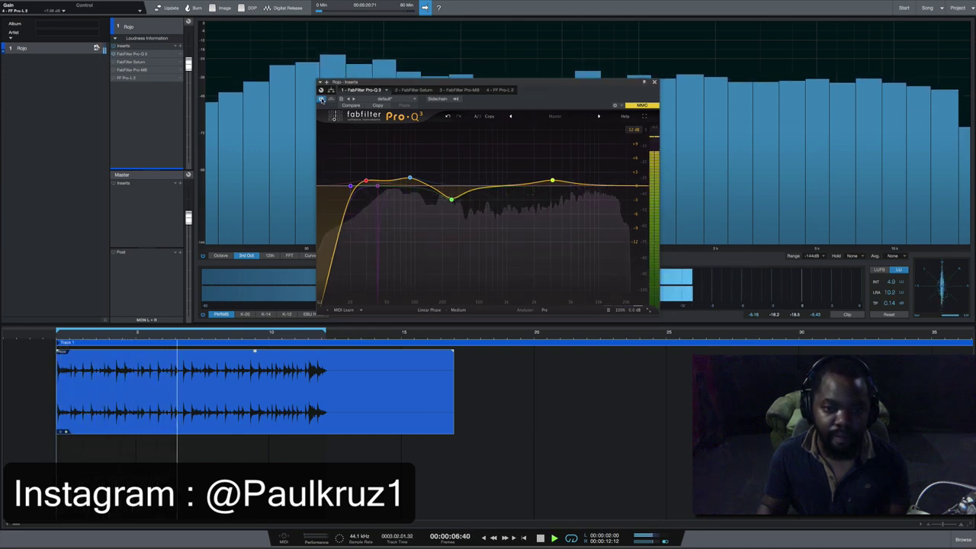
key(space)
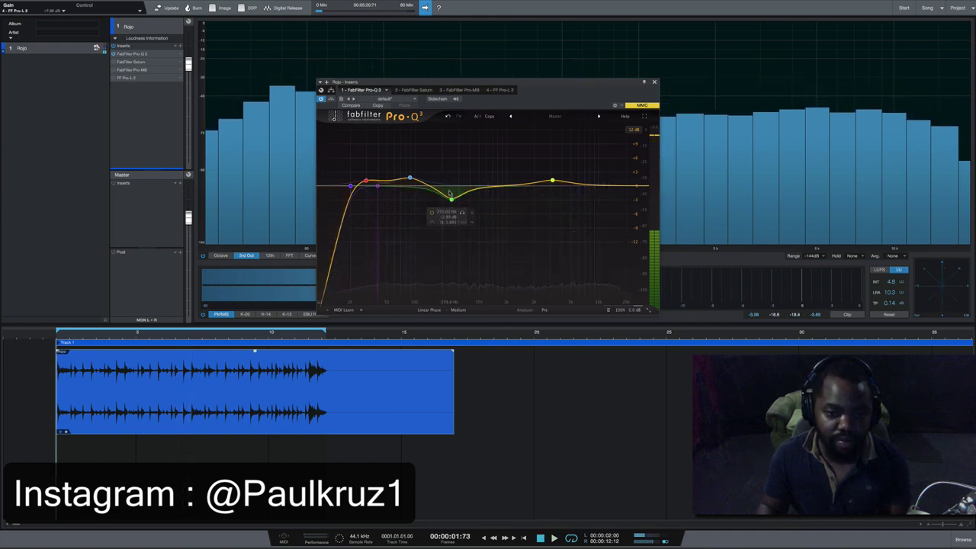
mouse_move(368, 202)
mouse_move(328, 222)
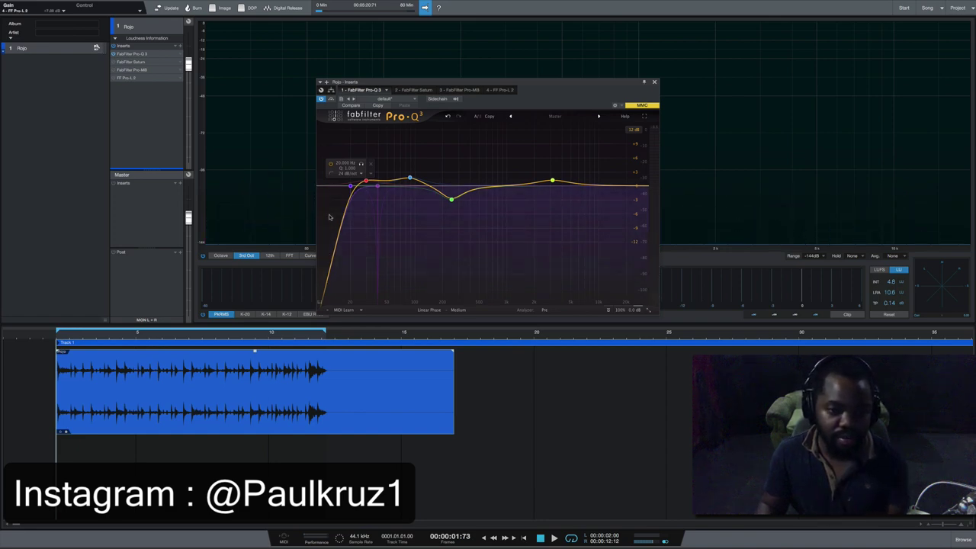
key(space)
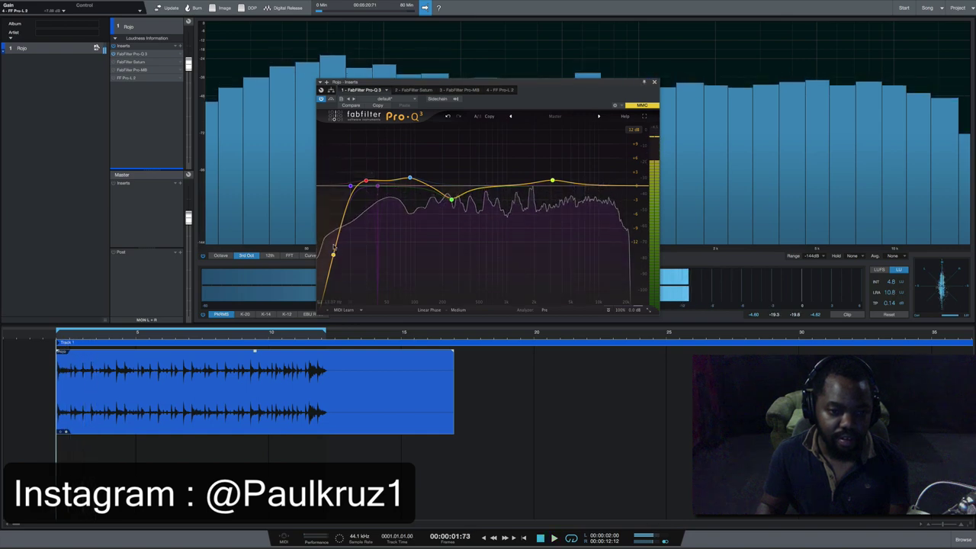
key(space)
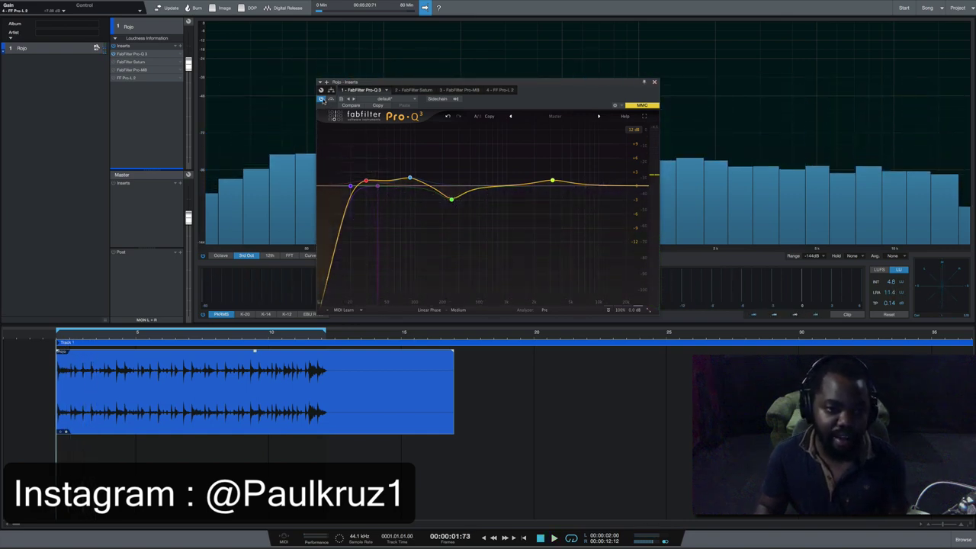
key(space)
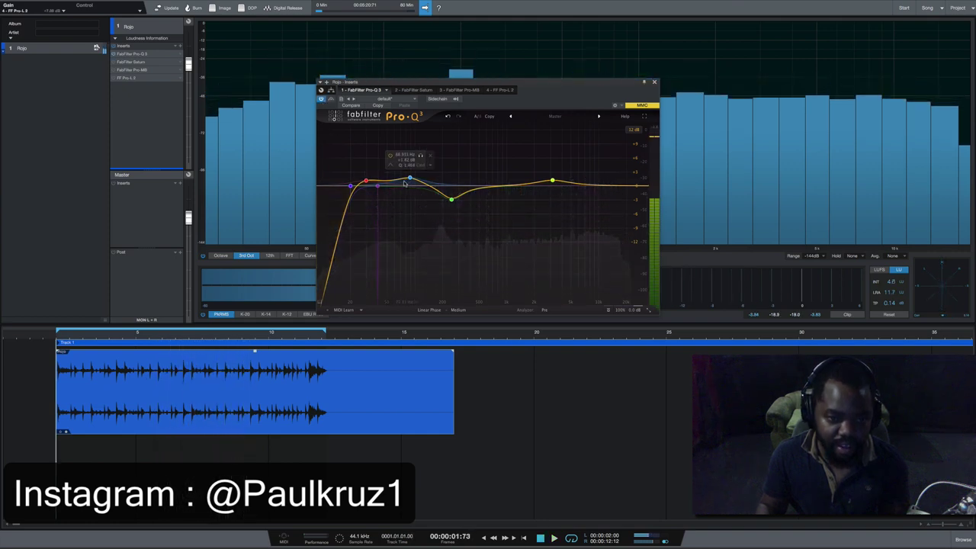
Step: Nudge the EQ bands lower, moving the blue boost to about 67 Hz, and audition the loop
drag(411, 183, 397, 187)
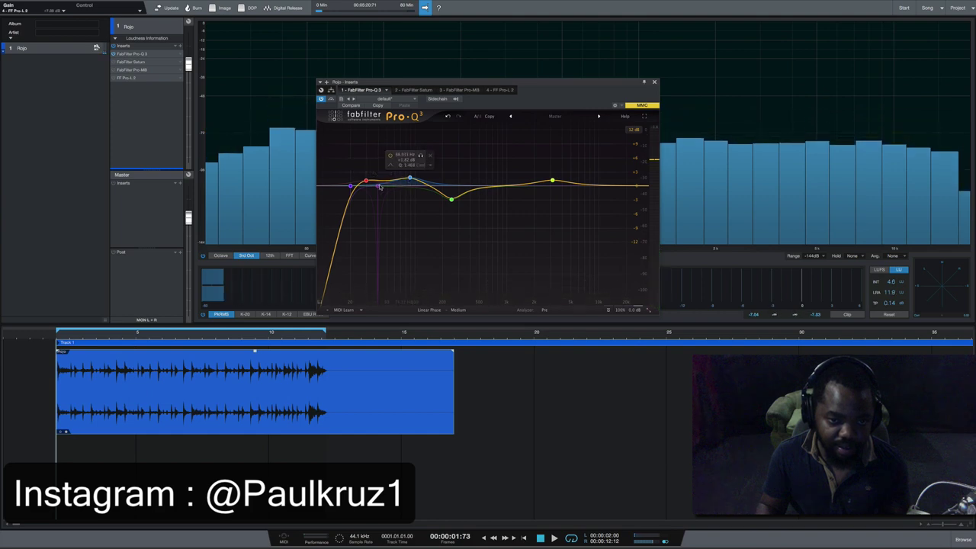
key(space)
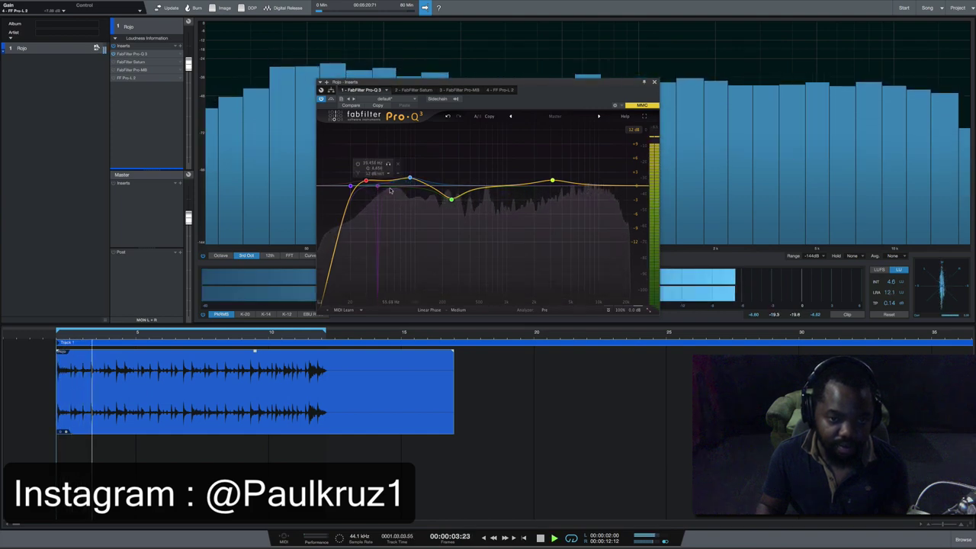
key(space)
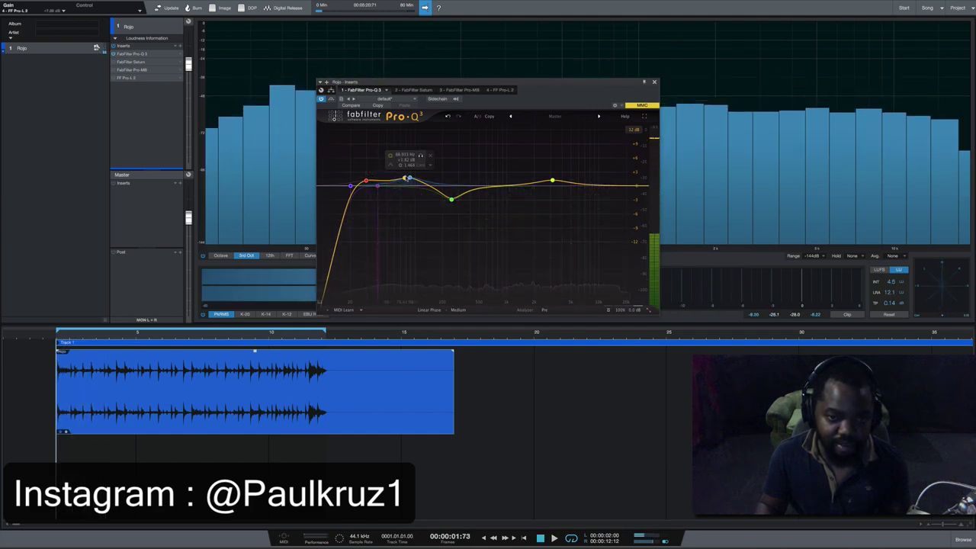
drag(409, 179, 398, 178)
key(space)
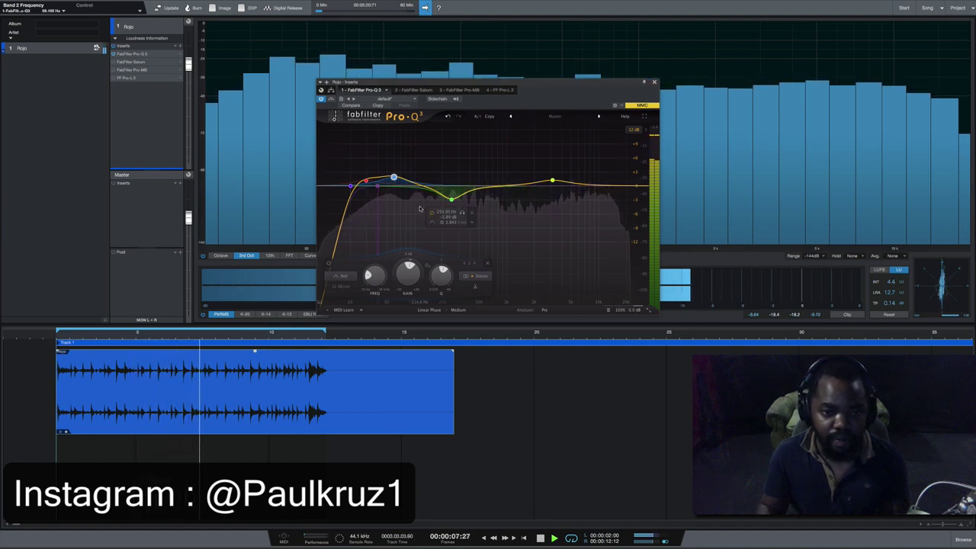
key(space)
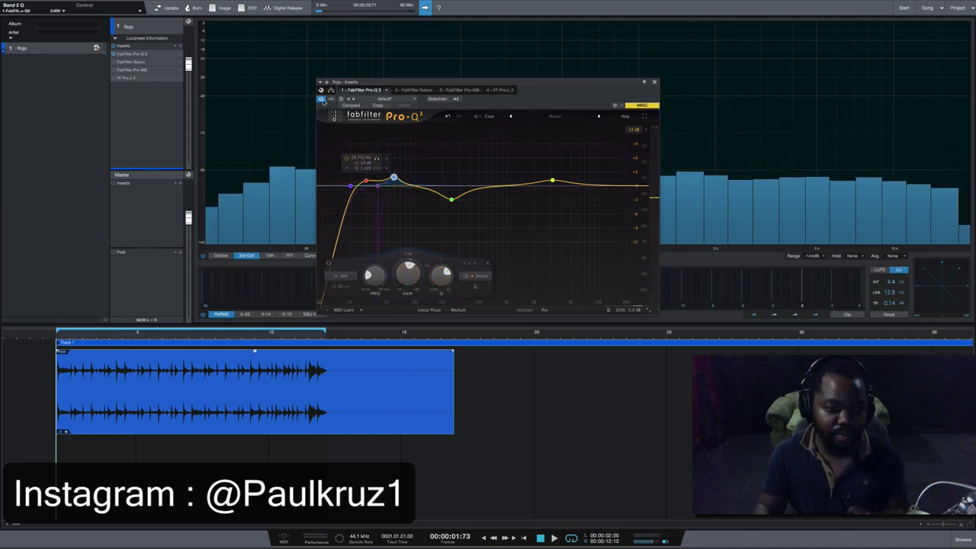
key(space)
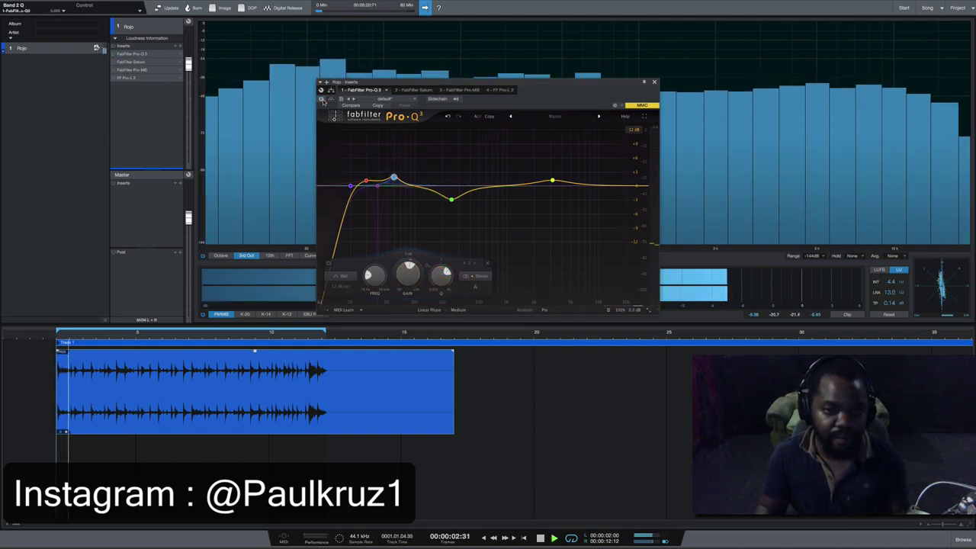
Step: Switch Pro-Q 3 back on and play the loop through the EQ
click(322, 100)
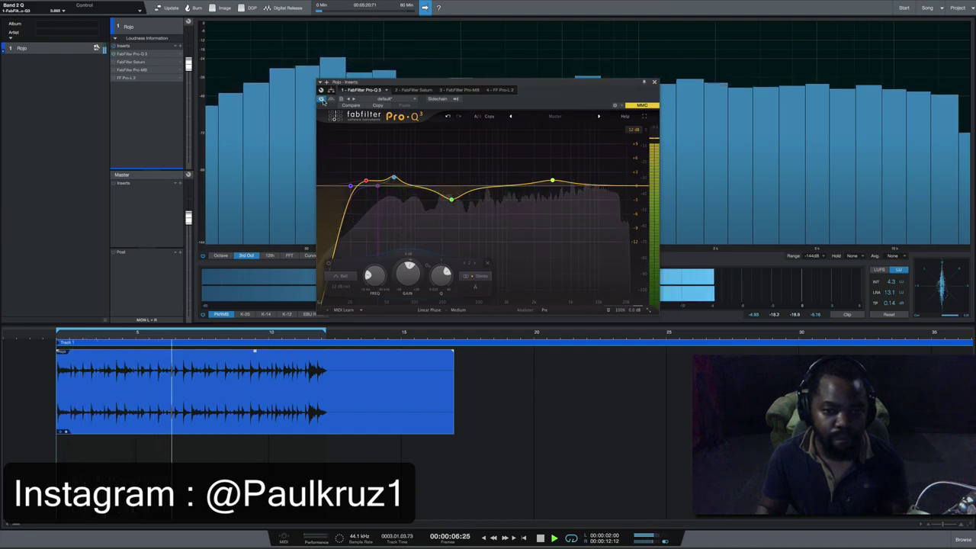
key(space)
mouse_move(471, 196)
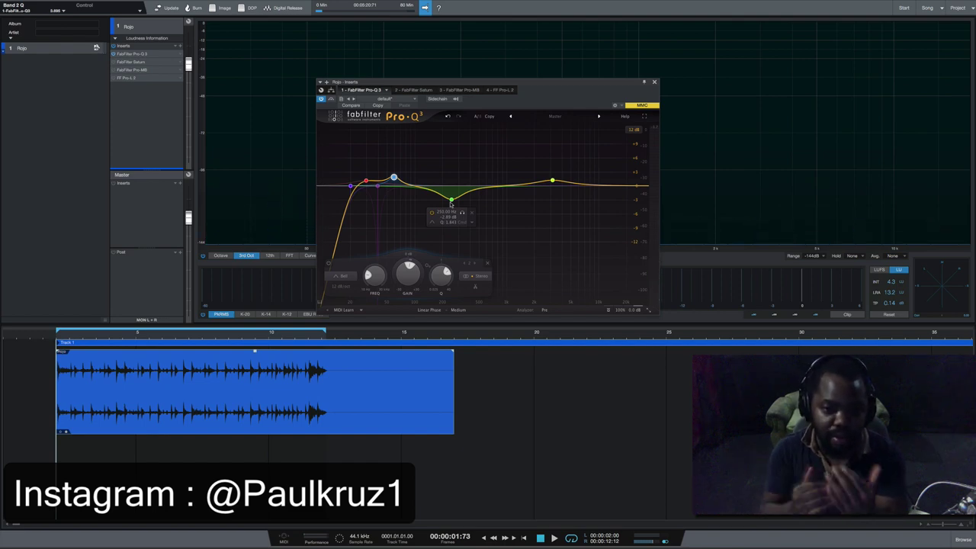
key(space)
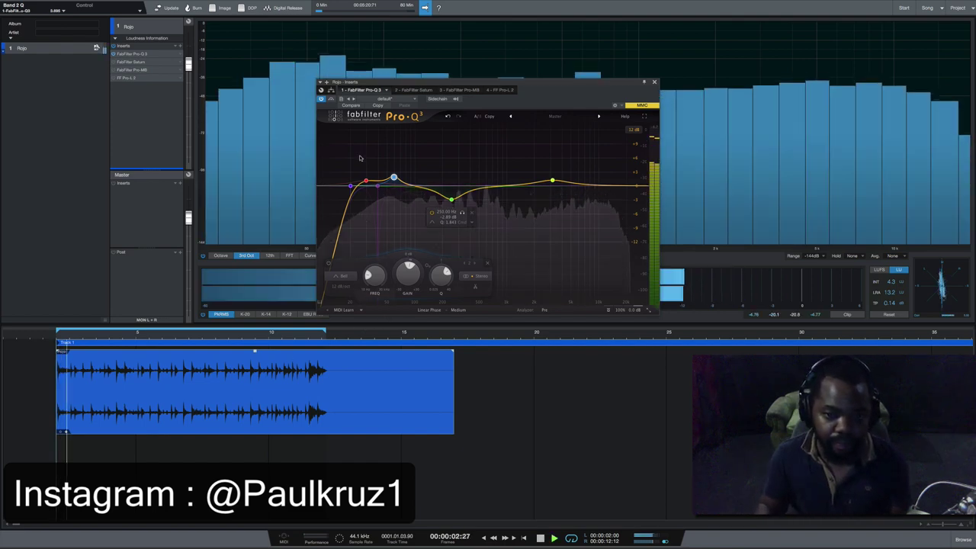
key(space)
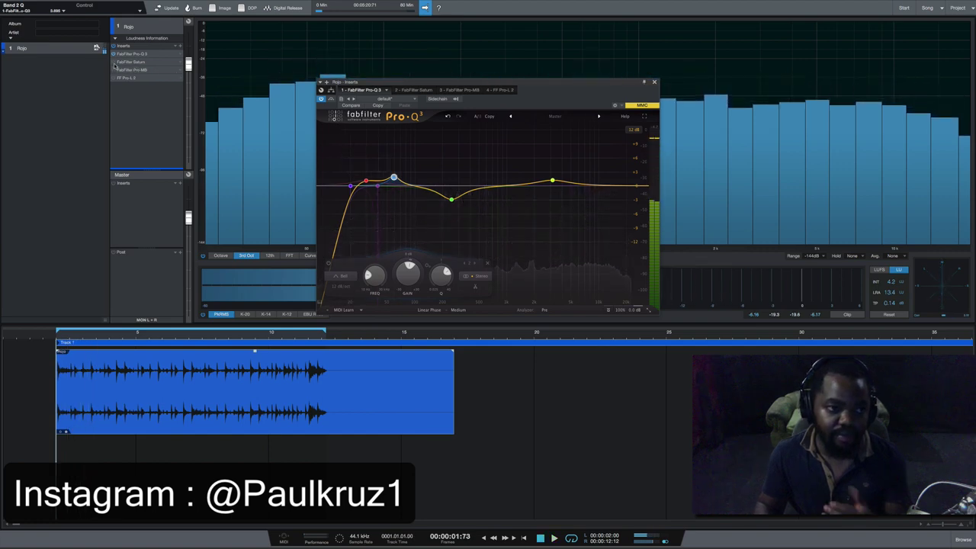
Step: Show the Saturn Warm Tape insert and play the loop through it
click(129, 61)
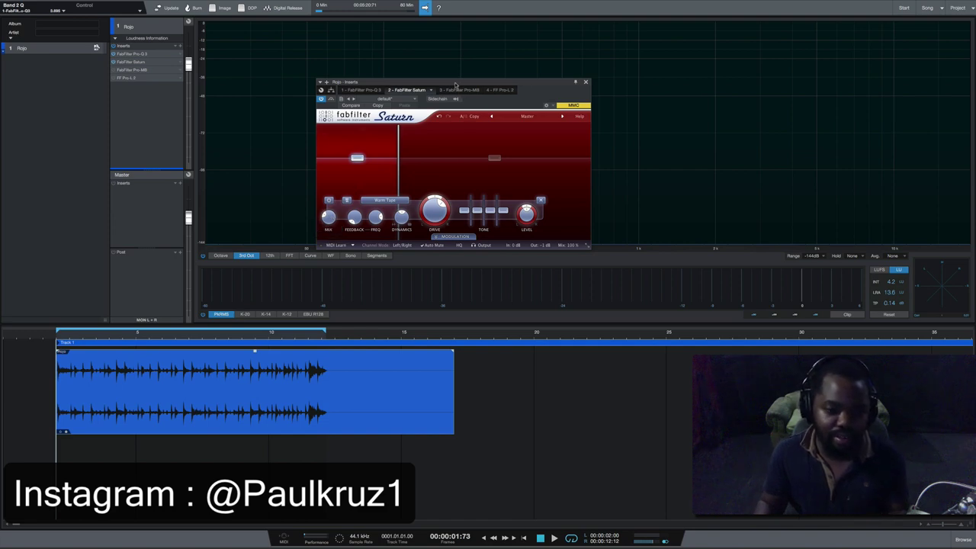
key(space)
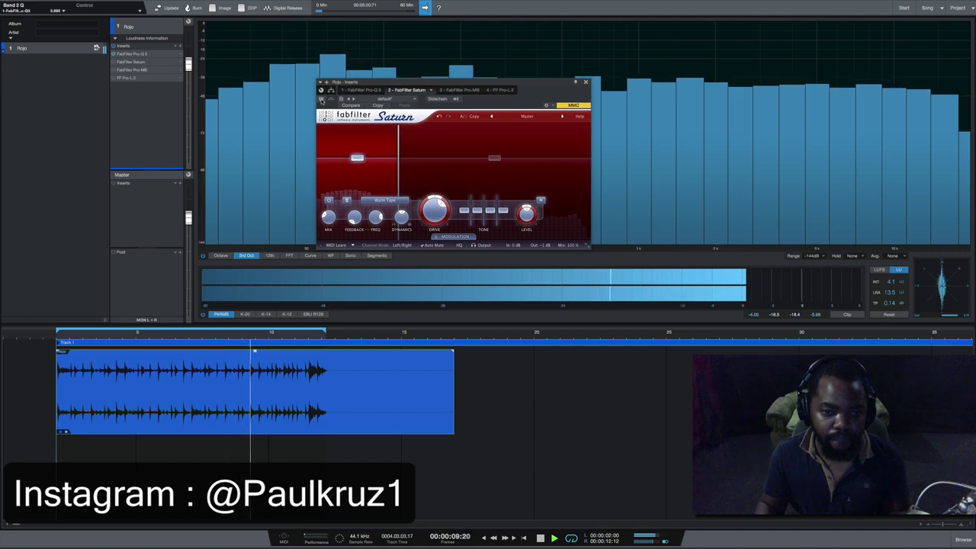
key(Home)
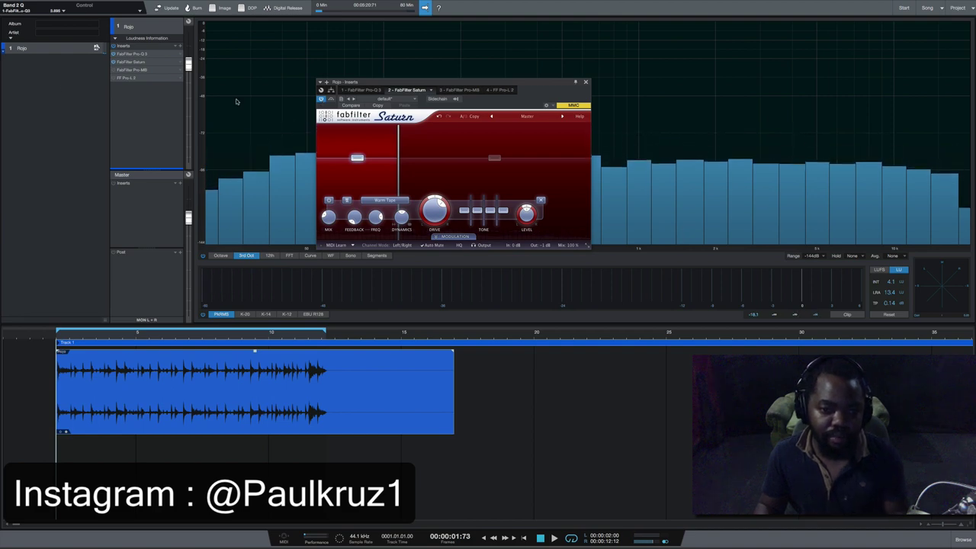
Step: Load the EDM Master Part 2 of 3 bM preset in Pro-MB
click(128, 71)
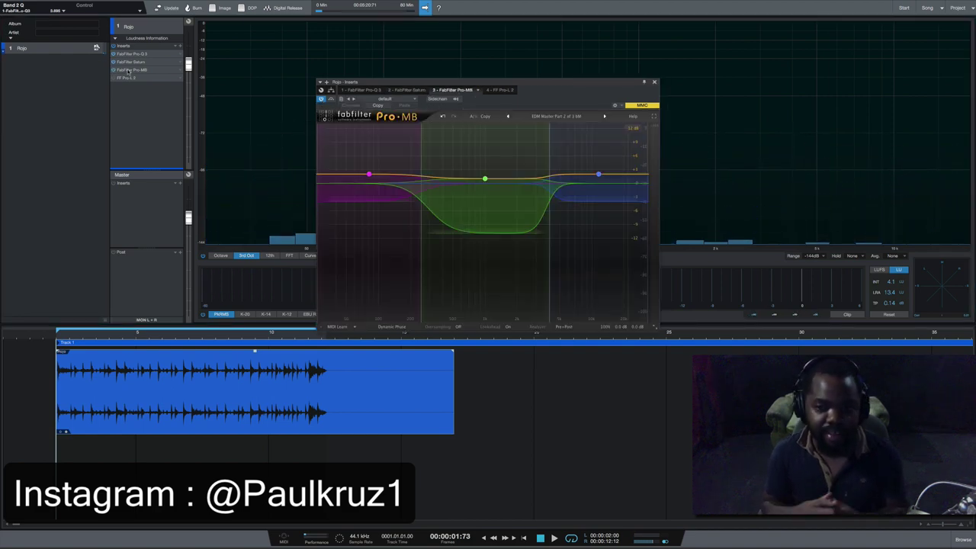
click(565, 116)
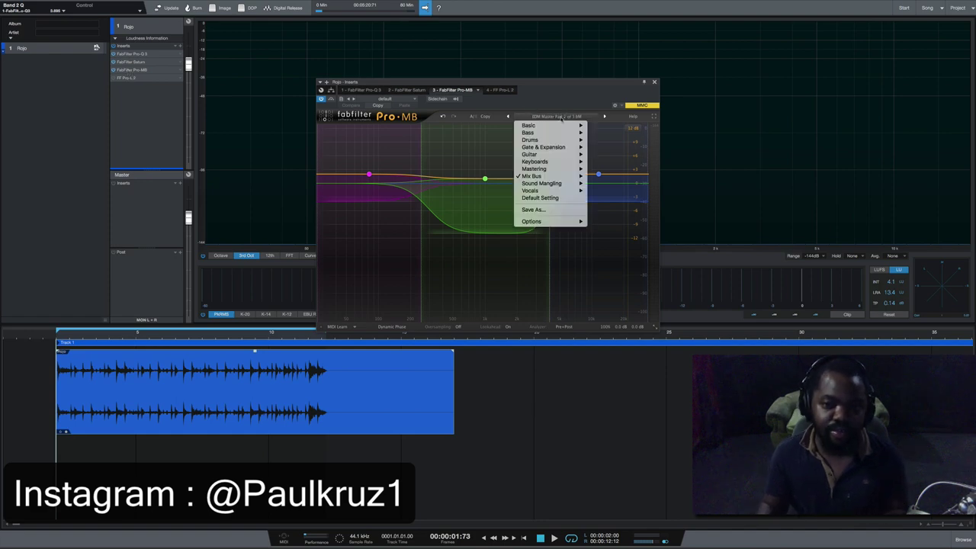
mouse_move(548, 176)
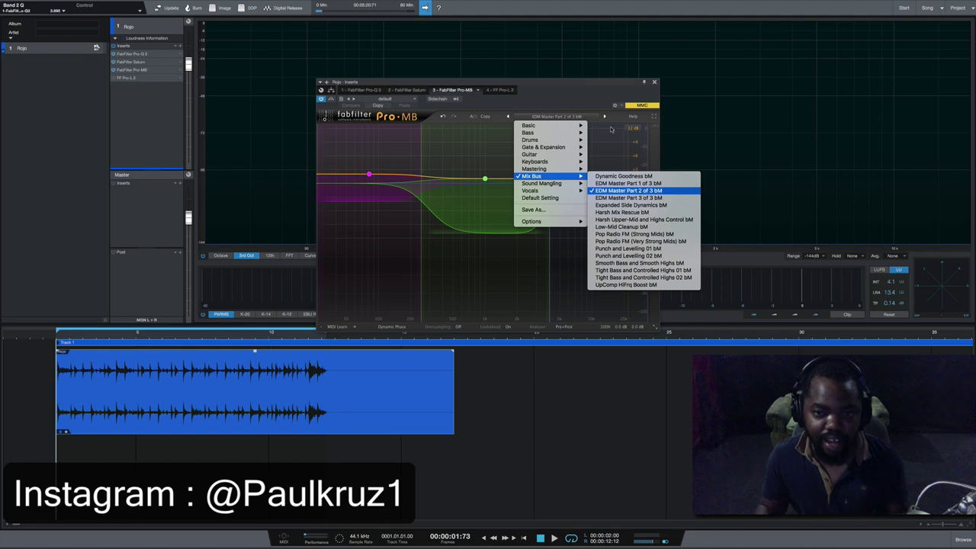
click(586, 97)
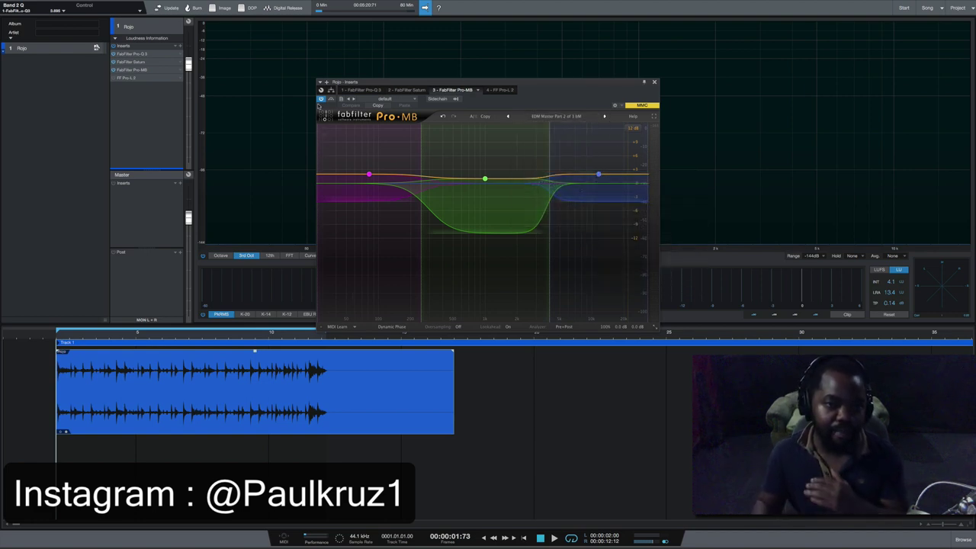
Step: Compare the loop with Pro-MB bypassed and then switched back on
key(space)
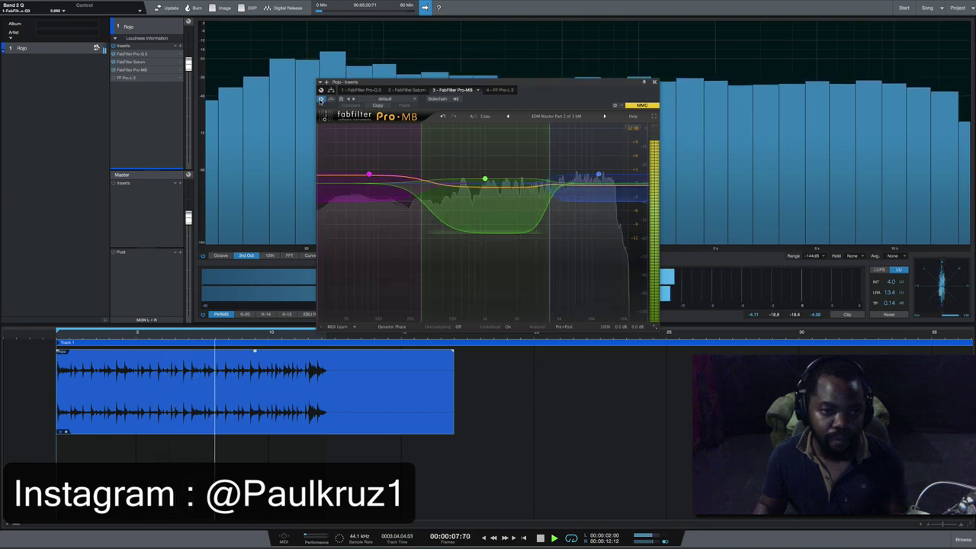
key(space)
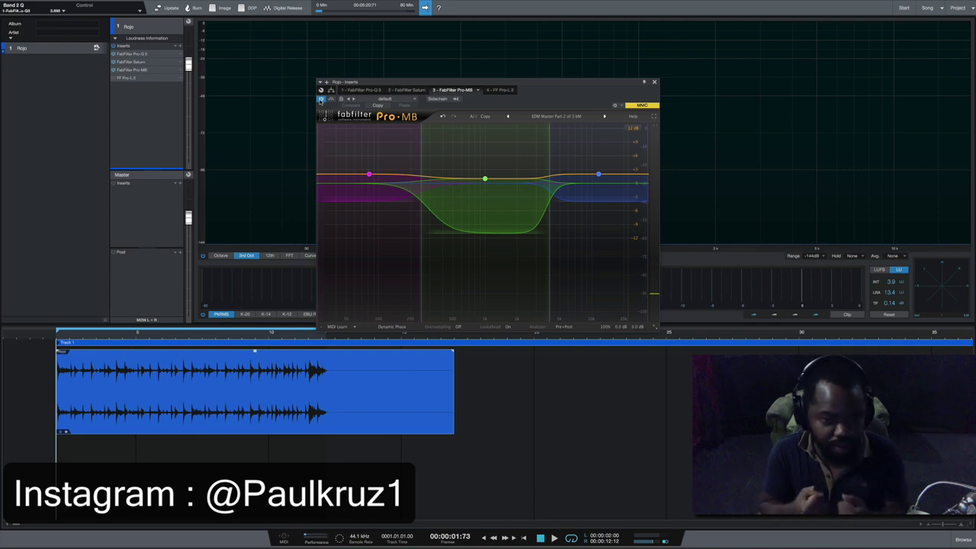
key(space)
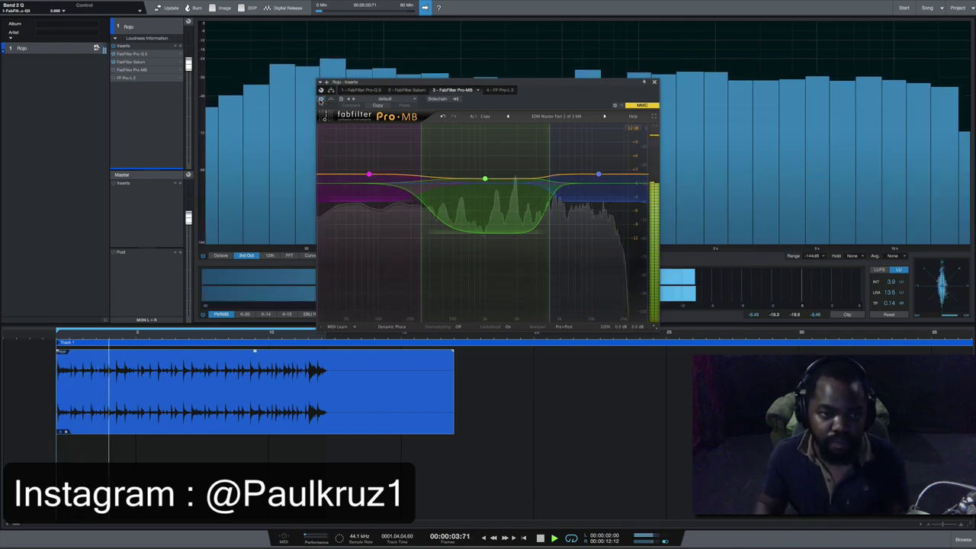
click(321, 99)
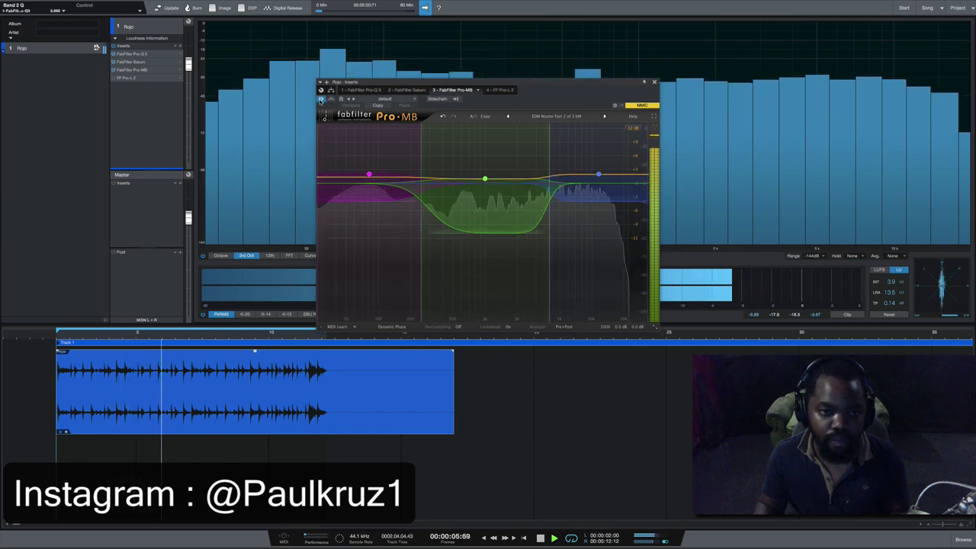
key(space)
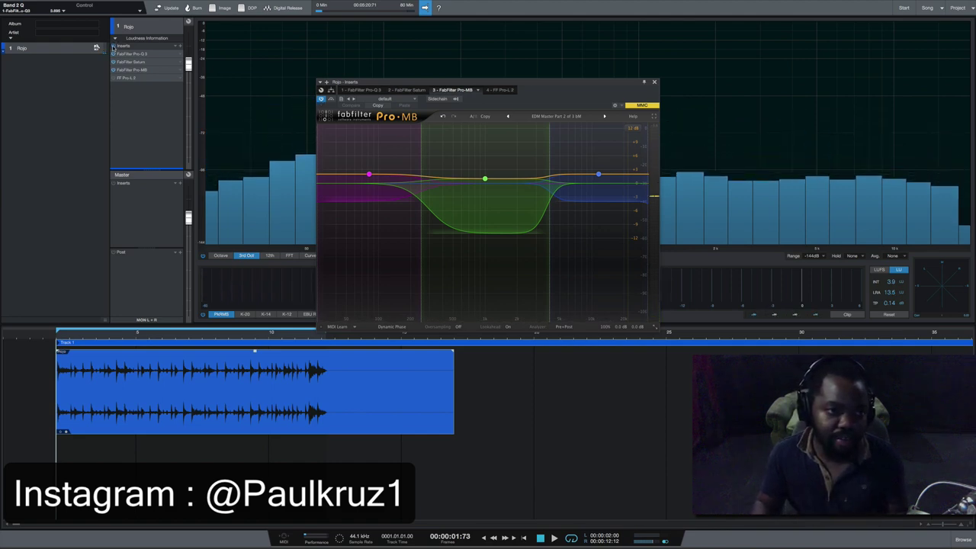
Step: Audition the loop through the Pro-MB multiband compressor several more times
key(space)
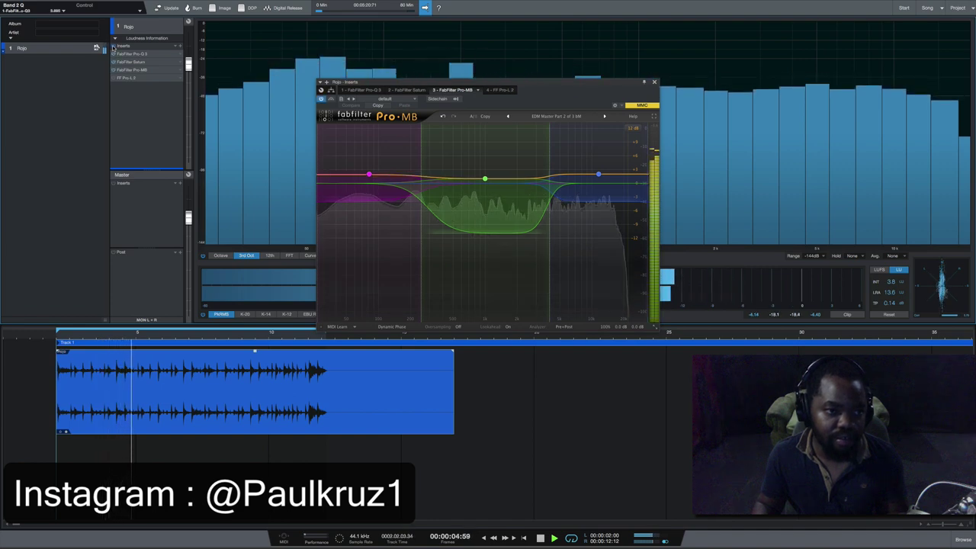
key(space)
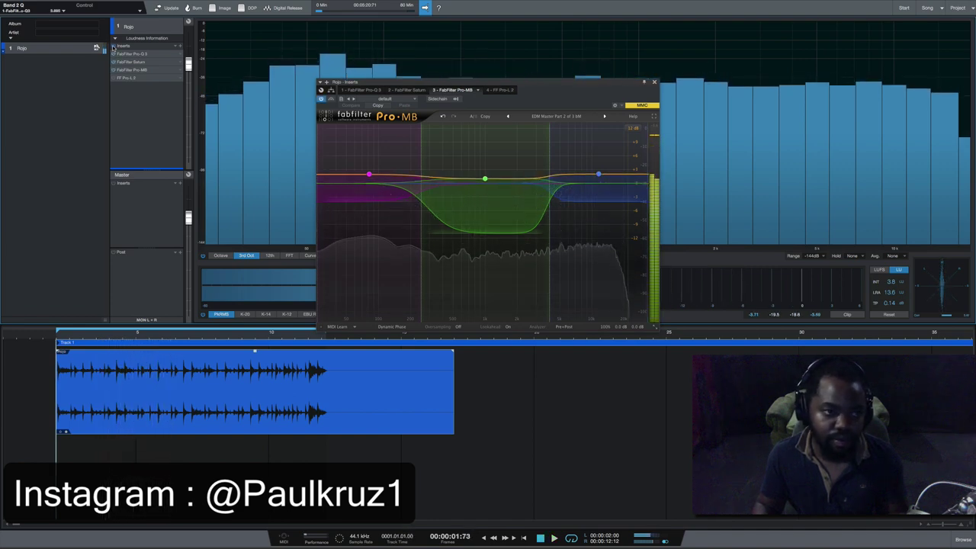
key(space)
key(space)
key(space)
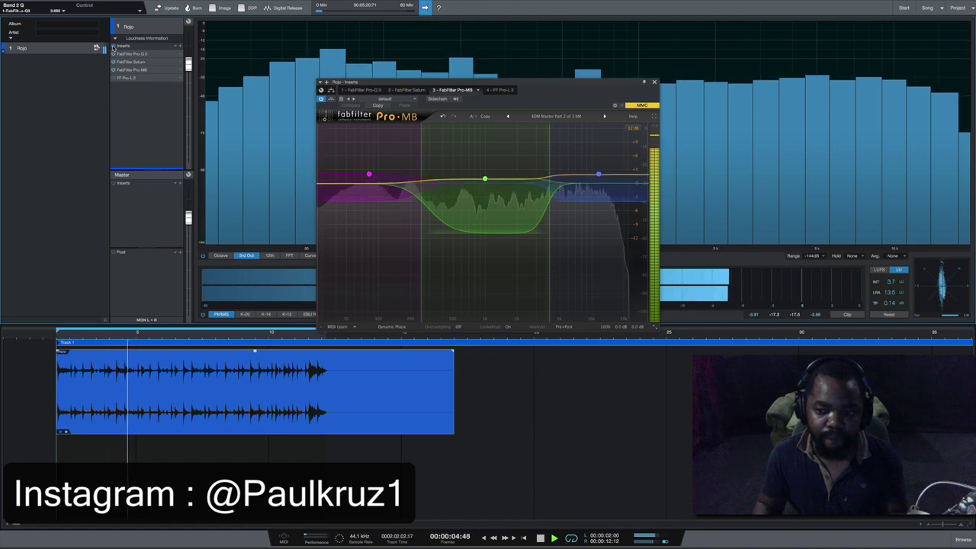
key(space)
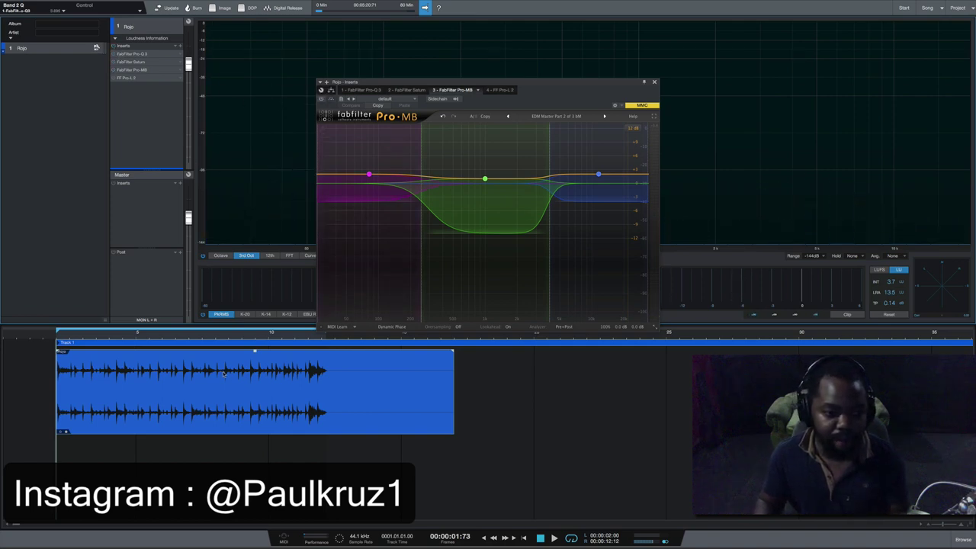
key(space)
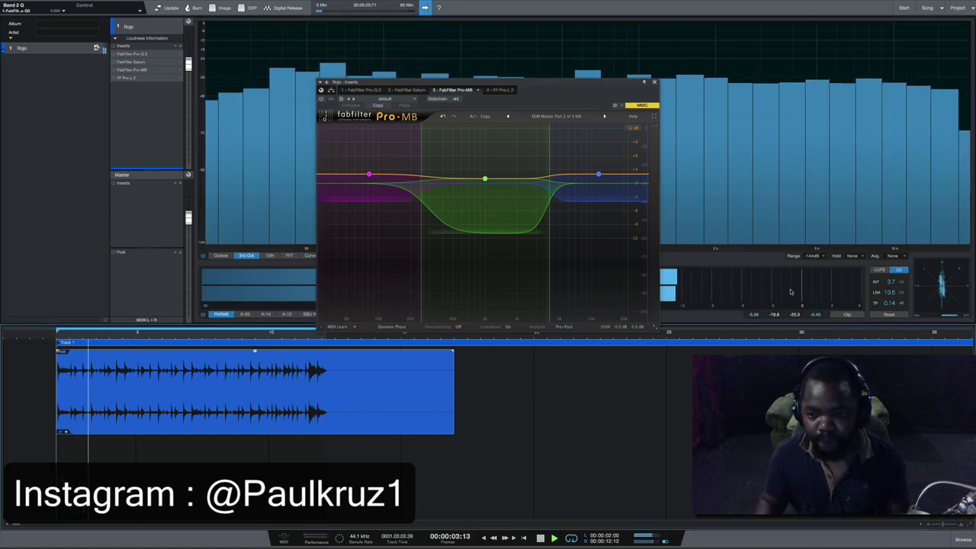
key(space)
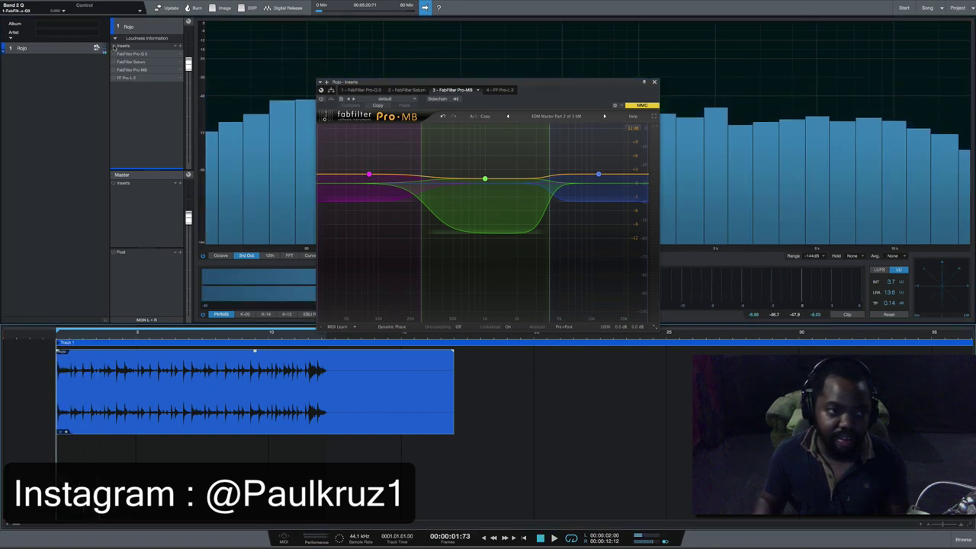
key(space)
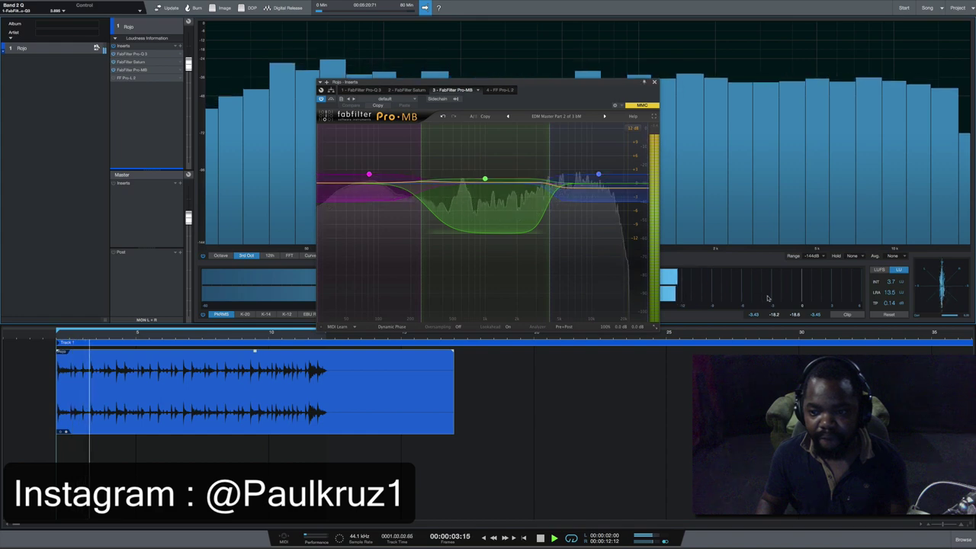
key(space)
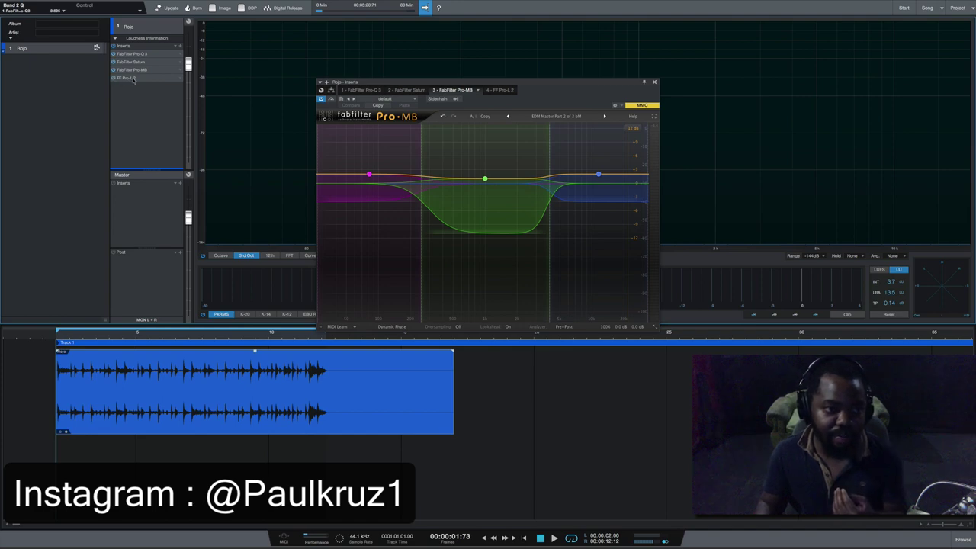
Step: Show the Pro-L 2 limiter, set to Modern style with about +7.5 dB gain
click(133, 78)
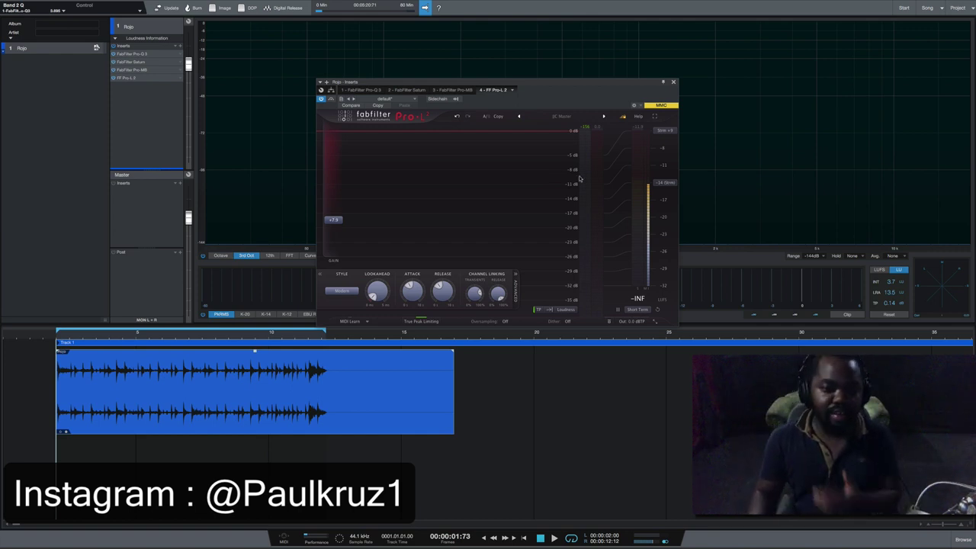
mouse_move(579, 178)
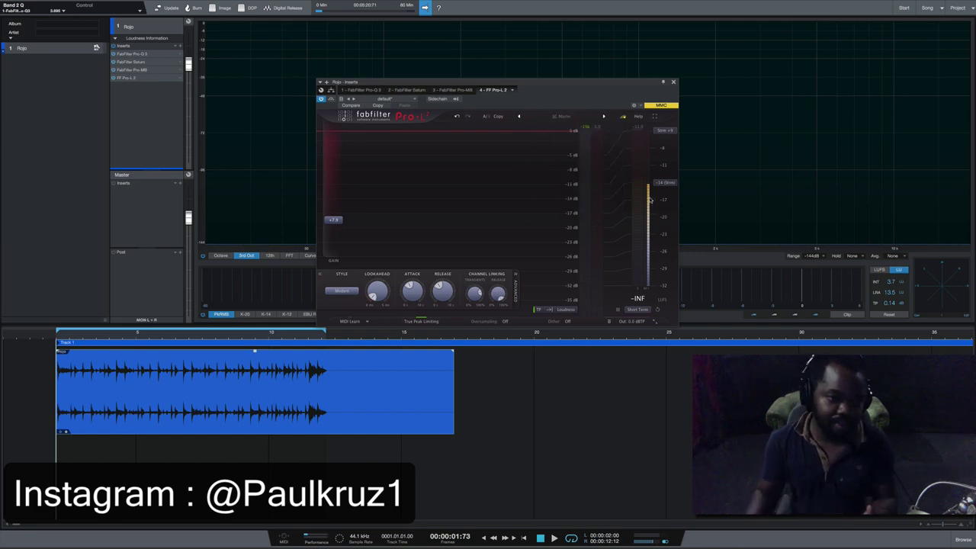
Step: Insert WLM Meter Stereo on the Master channel and move its window to the right
click(181, 183)
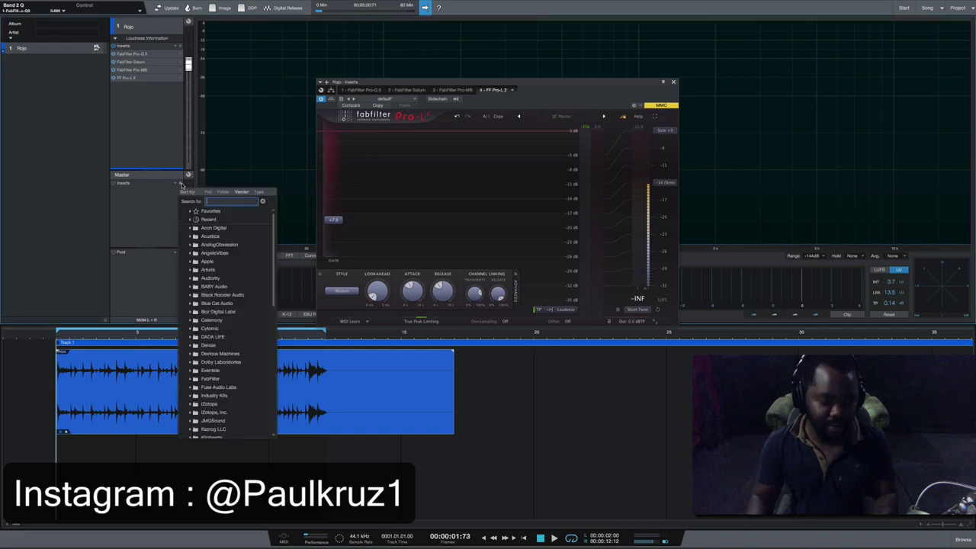
text(wlm)
key(Down)
key(Down)
key(Down)
key(Down)
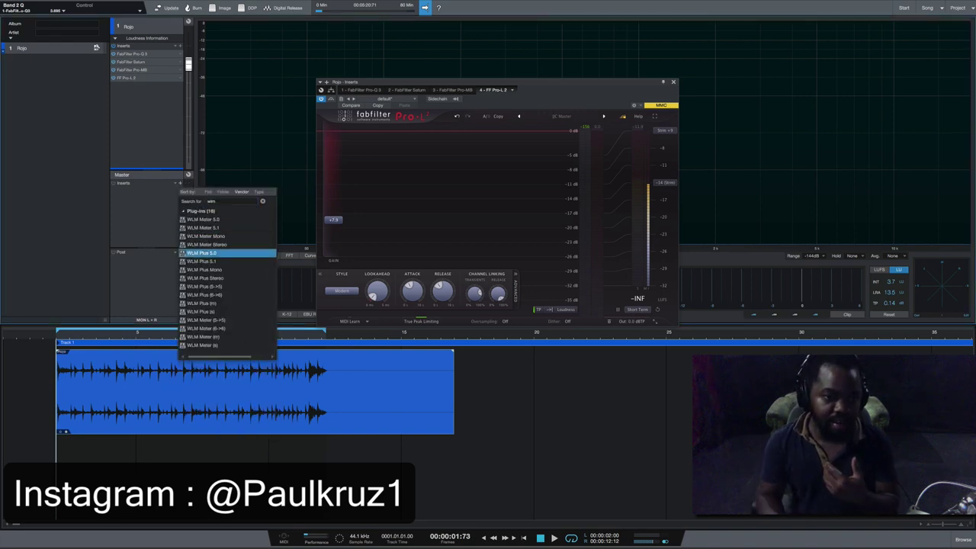
key(Up)
key(Return)
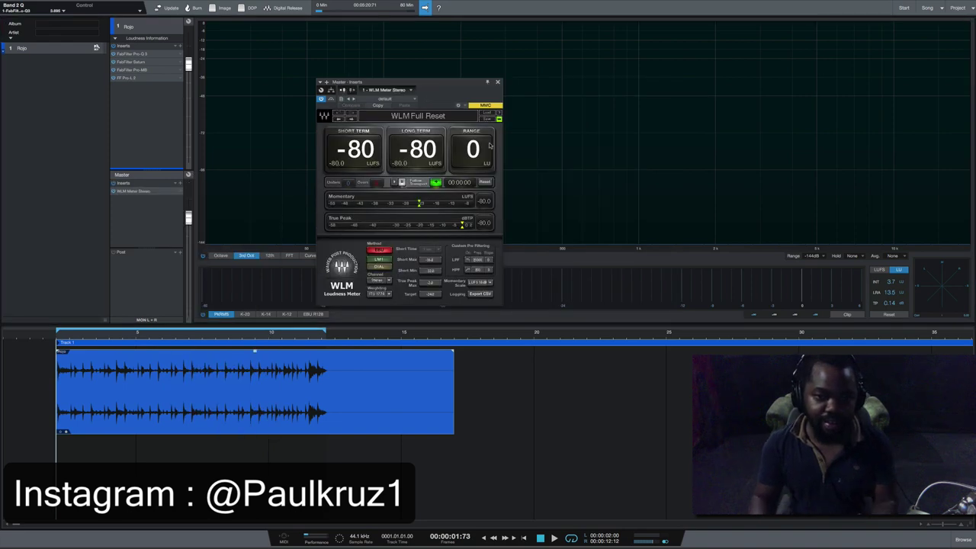
drag(488, 84, 820, 71)
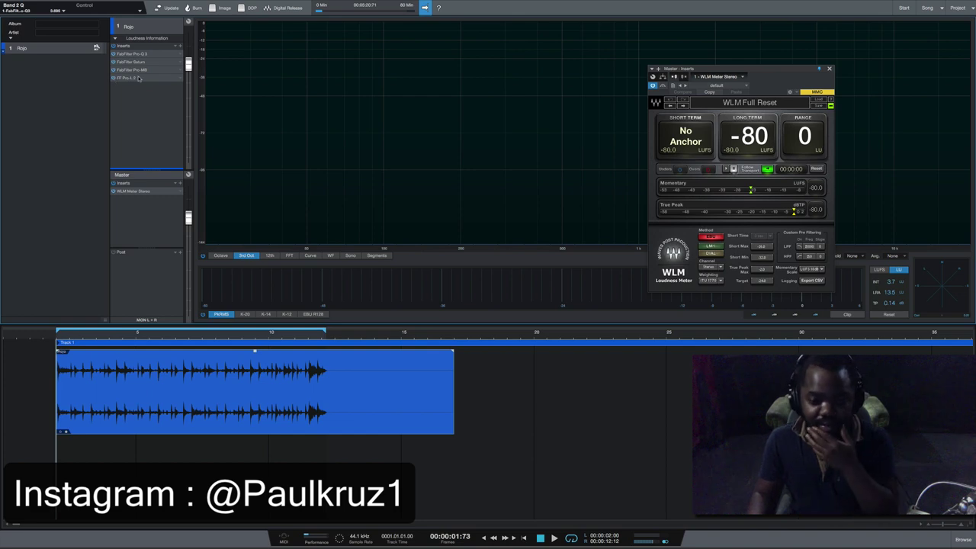
Step: Open Pro-L 2 beside the WLM meter and play the loop through the limiter repeatedly
double_click(138, 78)
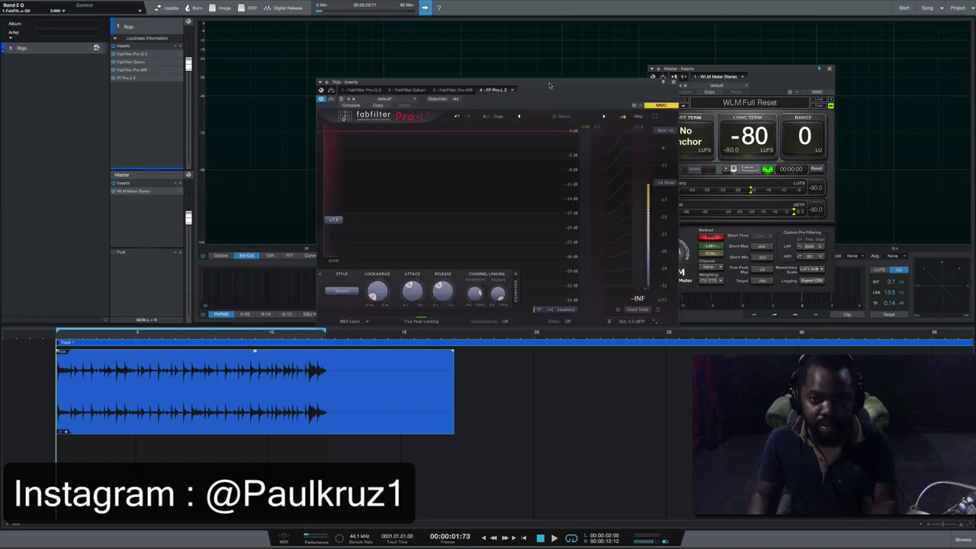
drag(542, 83, 448, 38)
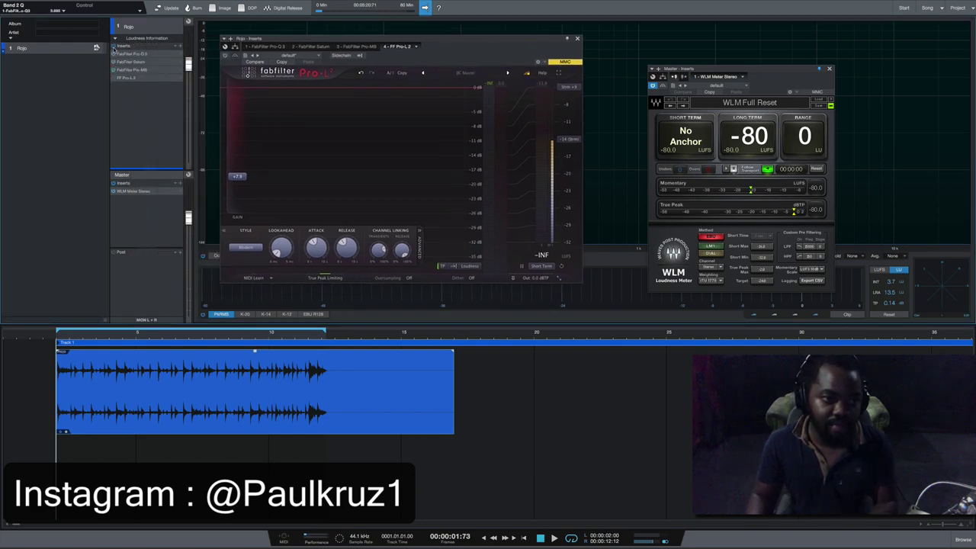
key(space)
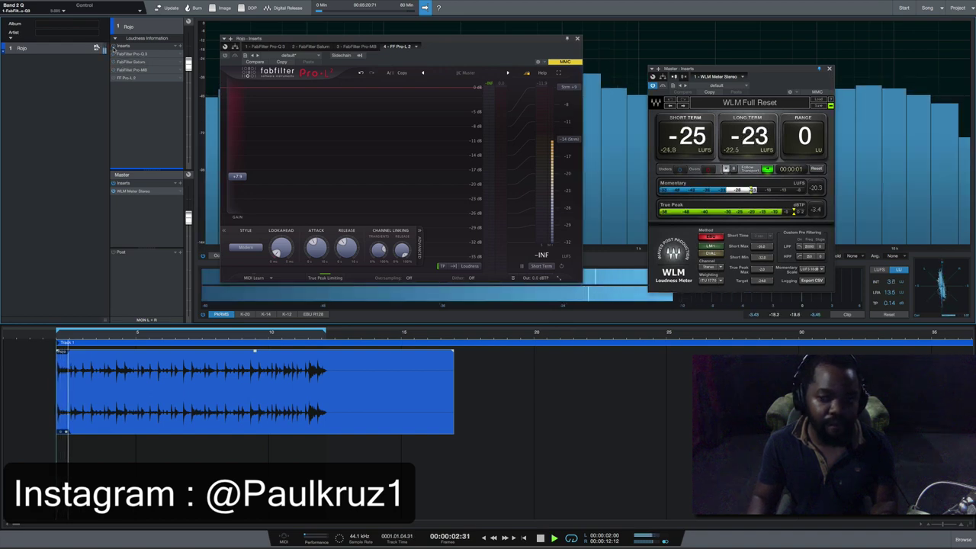
key(space)
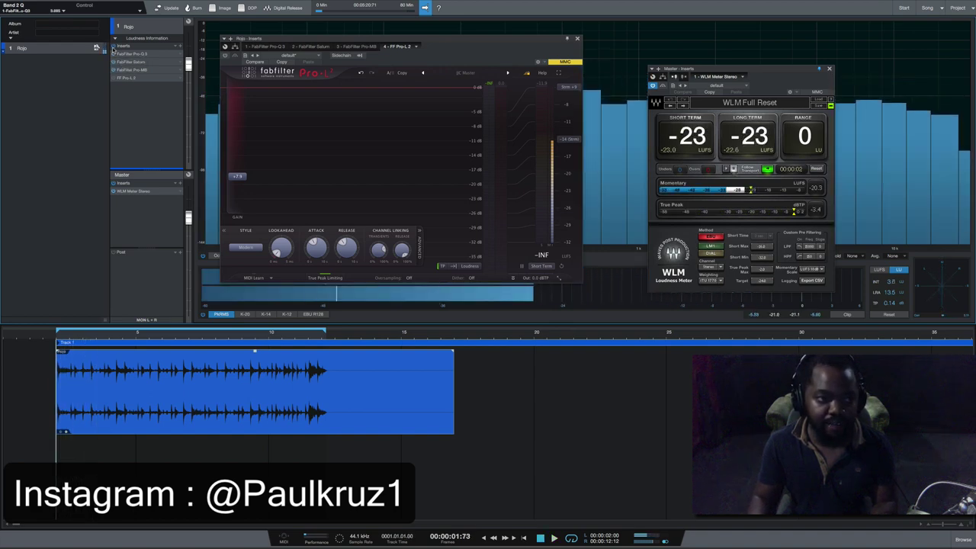
key(space)
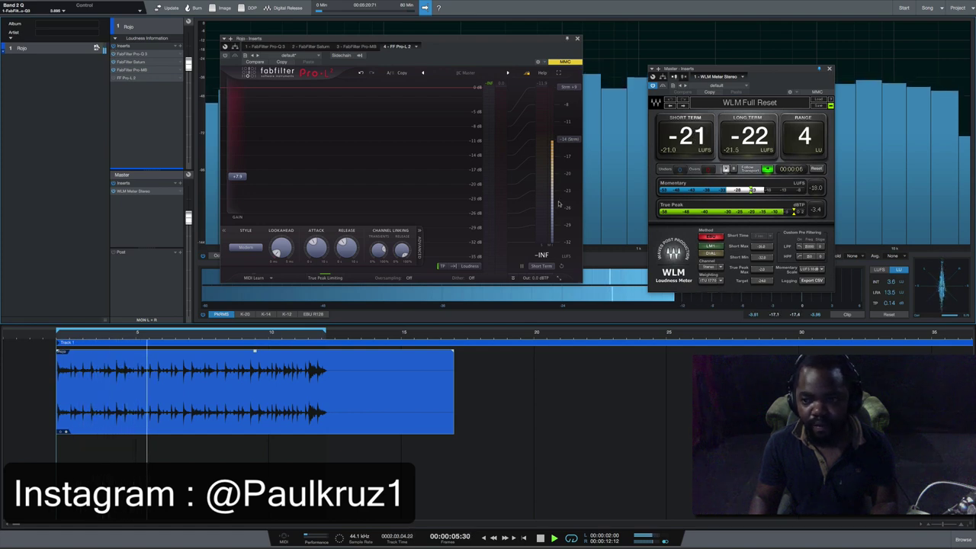
key(space)
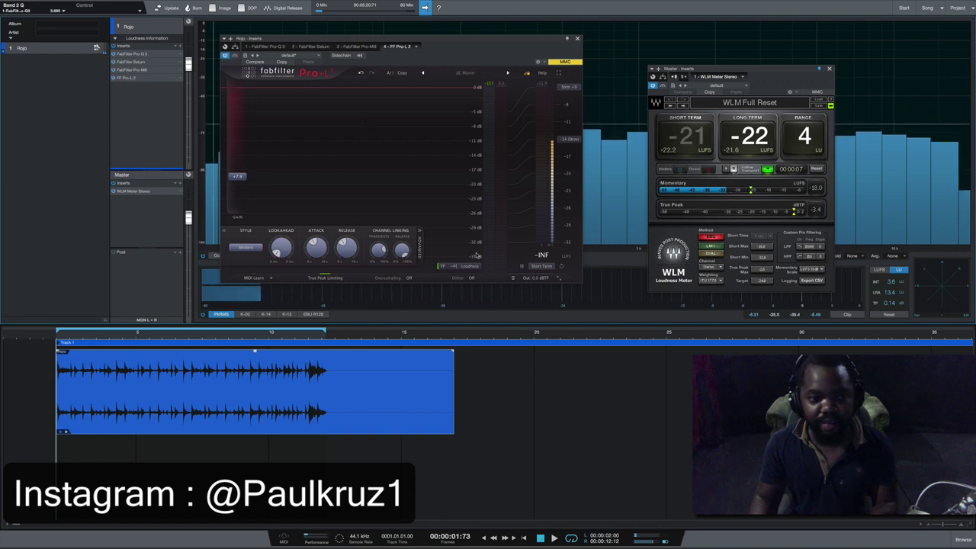
key(space)
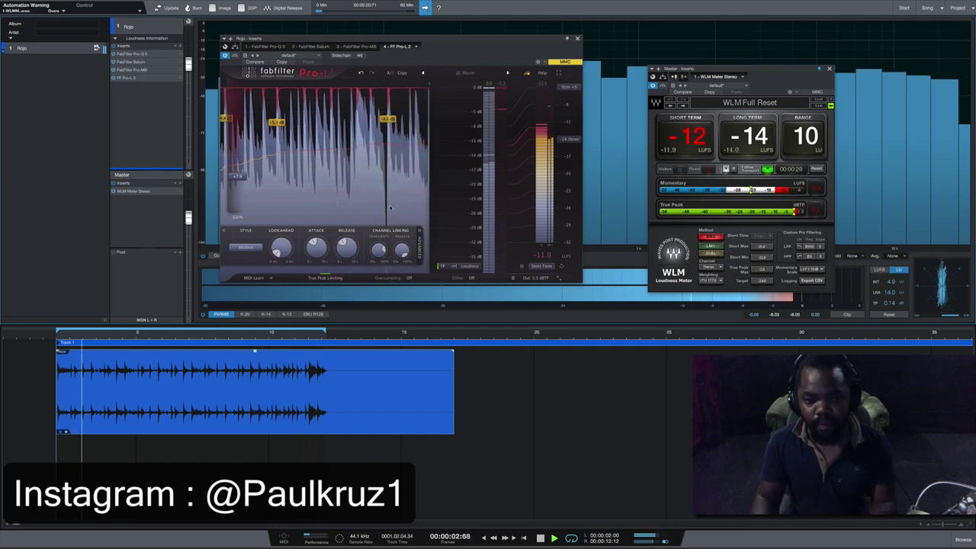
Step: Stop playback, leaving the meter at -14 LUFS long-term with a 10 LU range
key(space)
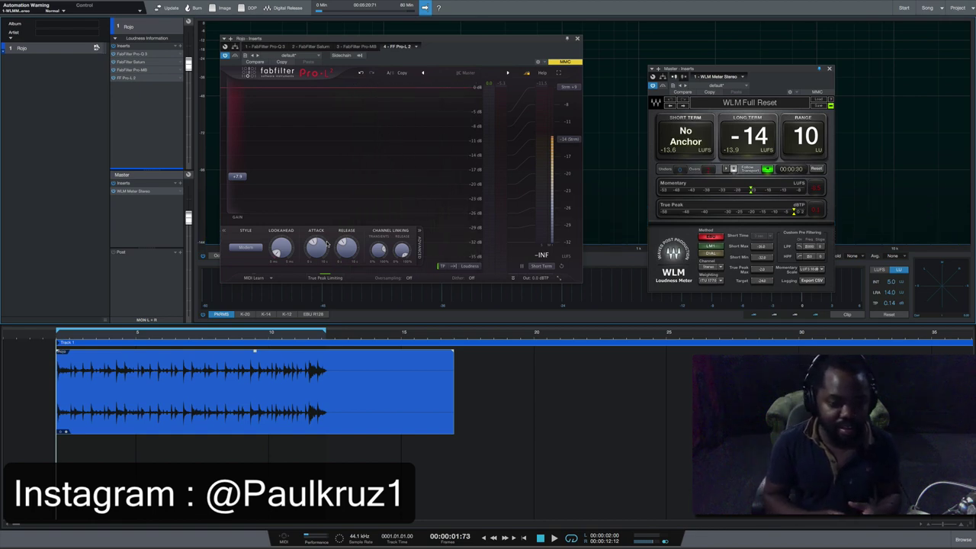
Step: Close the WLM loudness meter window and move the Pro-L 2 window to the top right
click(815, 209)
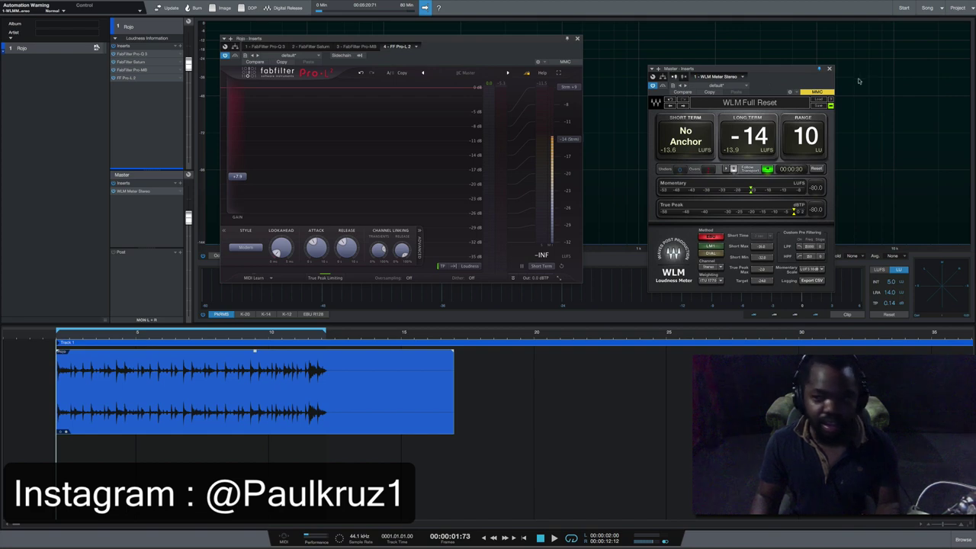
click(829, 69)
drag(479, 45, 862, 15)
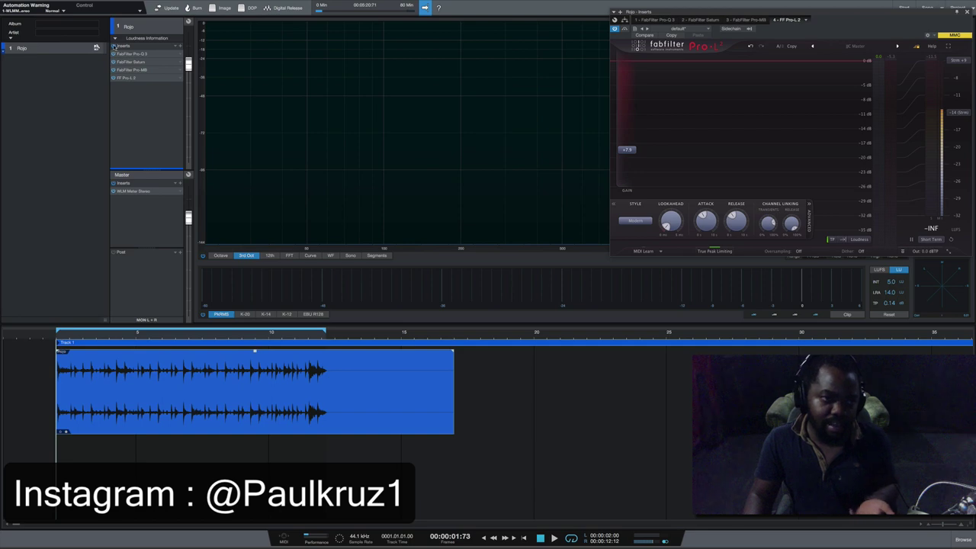
Step: Audition the loop with the limiter bypassed, starting and stopping playback, leaving it playing
key(space)
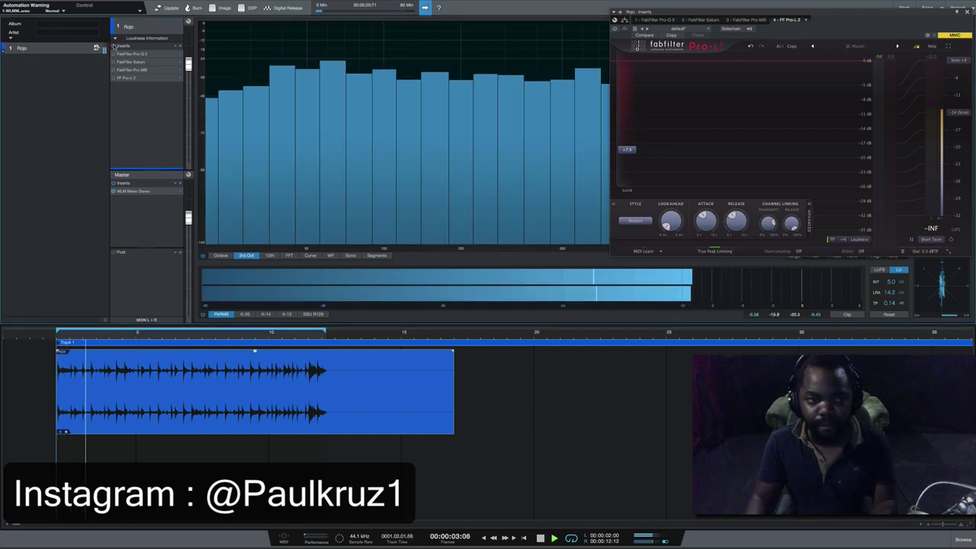
key(space)
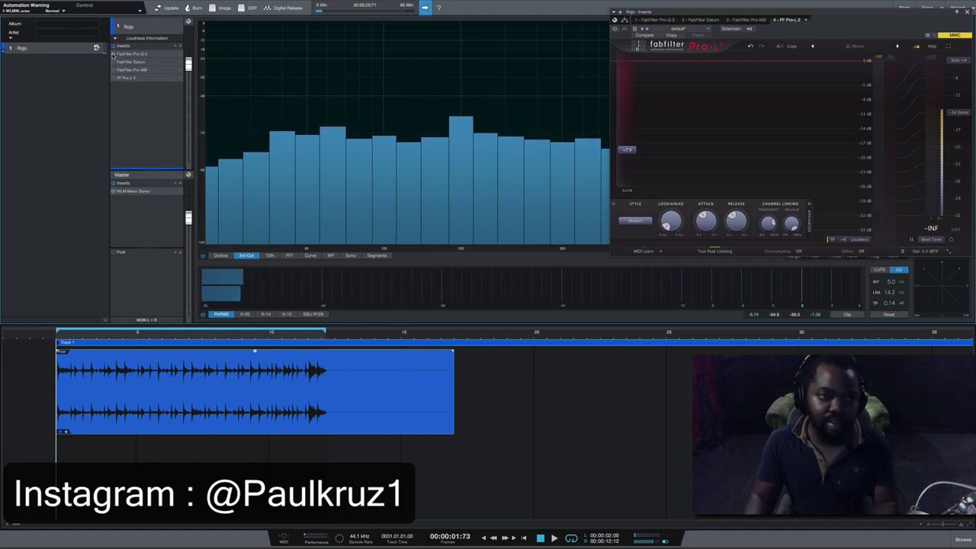
key(space)
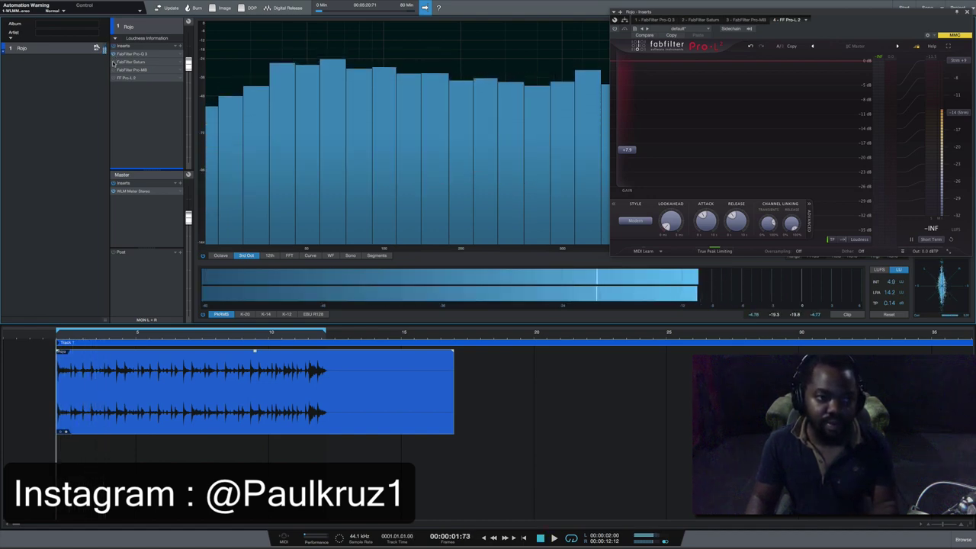
key(space)
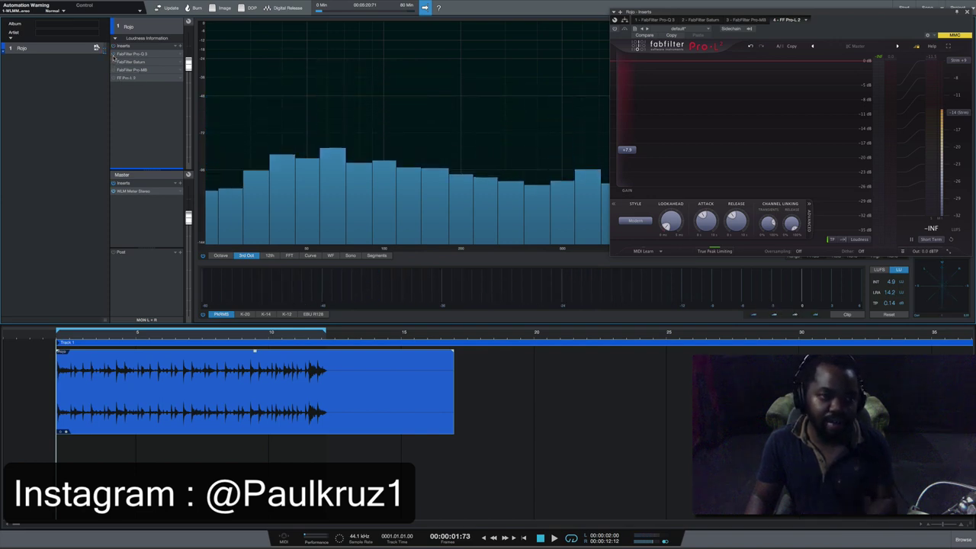
key(space)
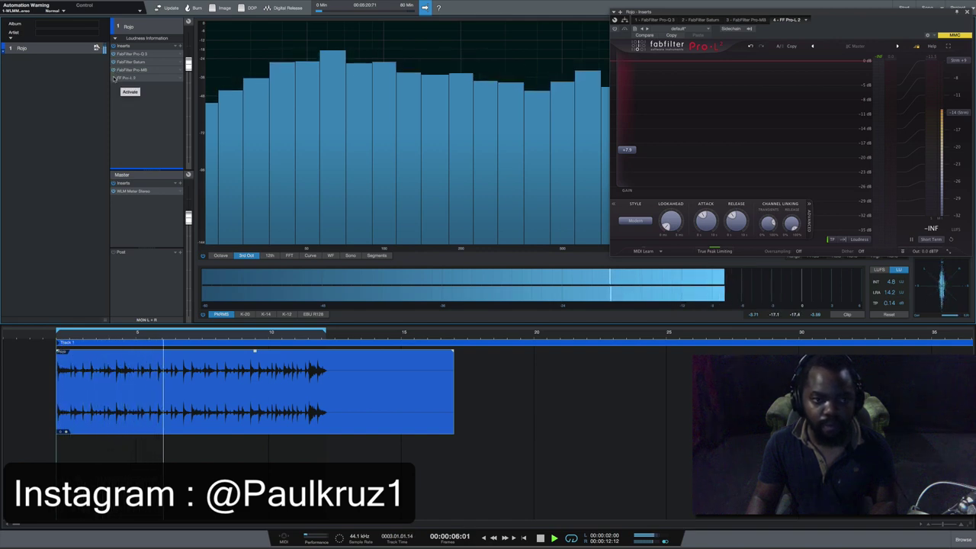
Step: Re-enable the FF Pro-L 2 limiter on Rojo's inserts and stop the loop
click(113, 79)
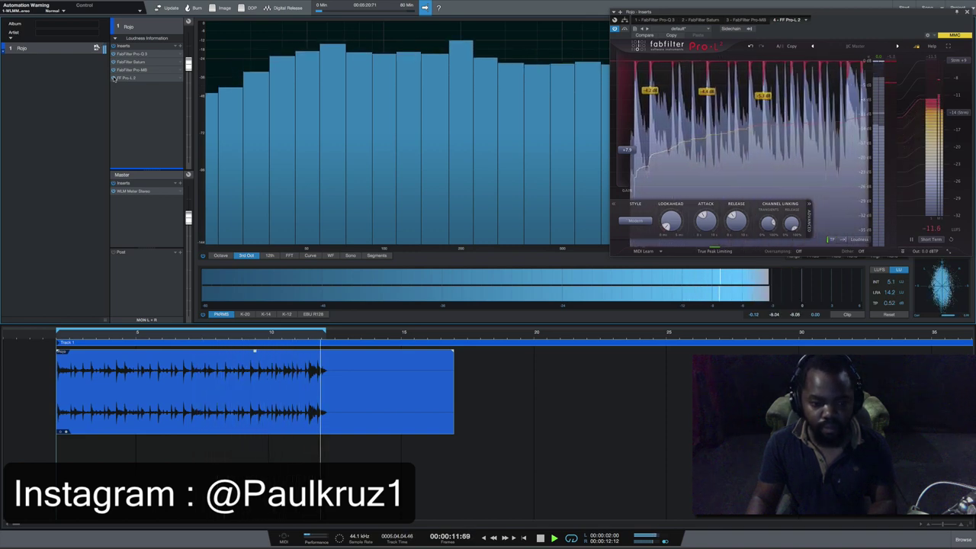
key(space)
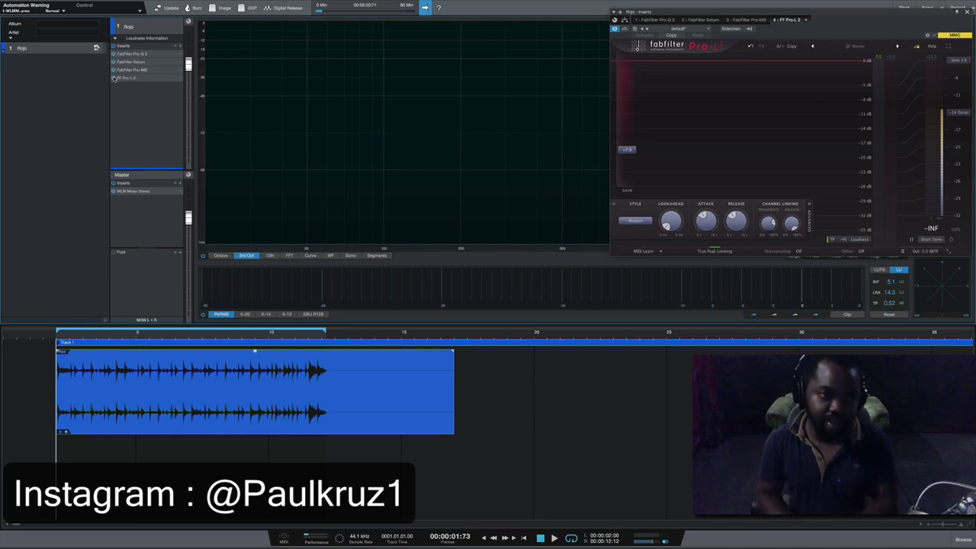
Step: Review the Pro-Q 3, Saturn, Pro-MB and Pro-L 2 settings, then close the inserts window
click(147, 56)
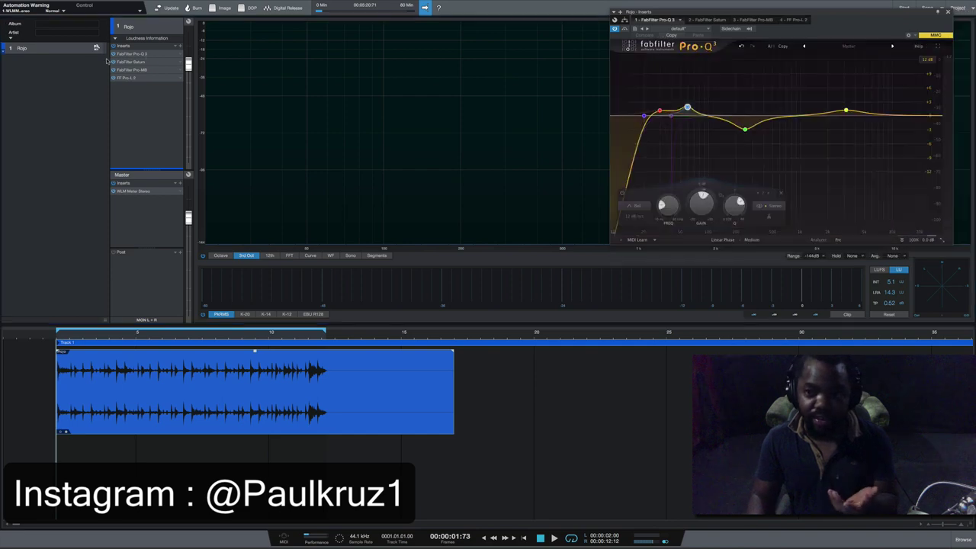
click(700, 20)
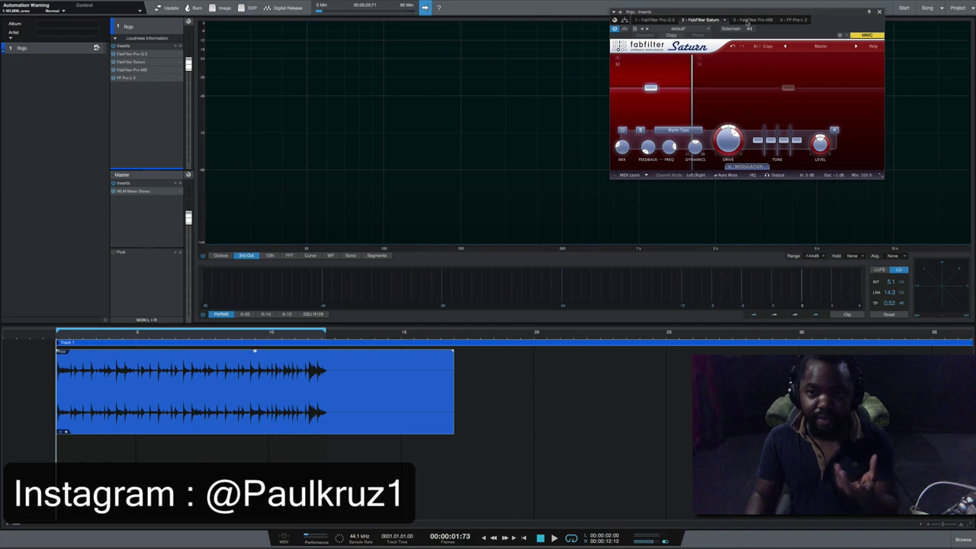
click(747, 22)
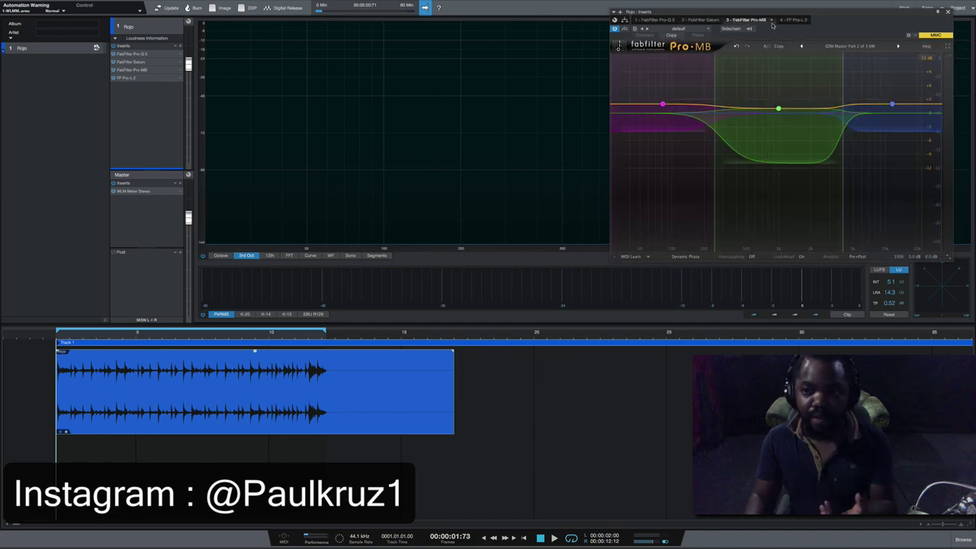
click(793, 20)
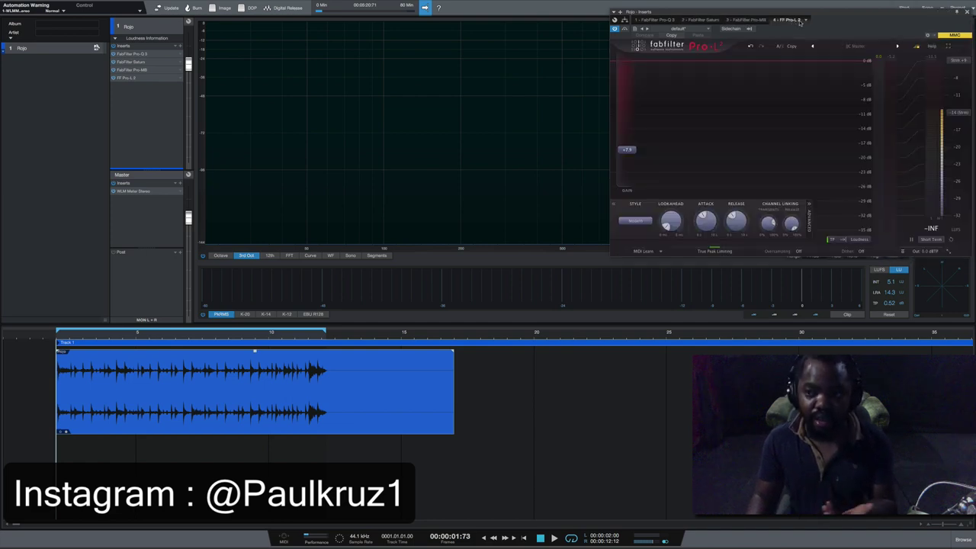
click(966, 13)
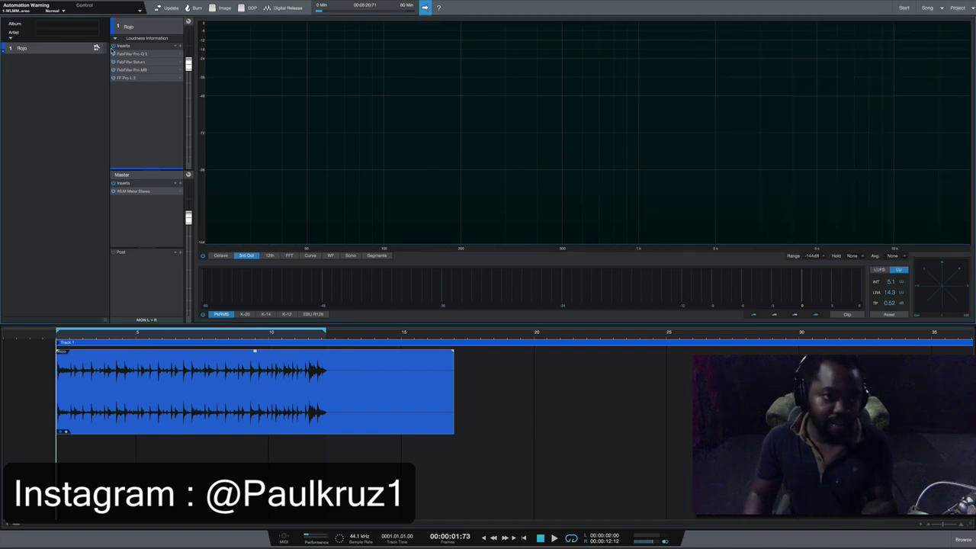
Step: Play the finished master once, stop it, and save the Rojo project
key(space)
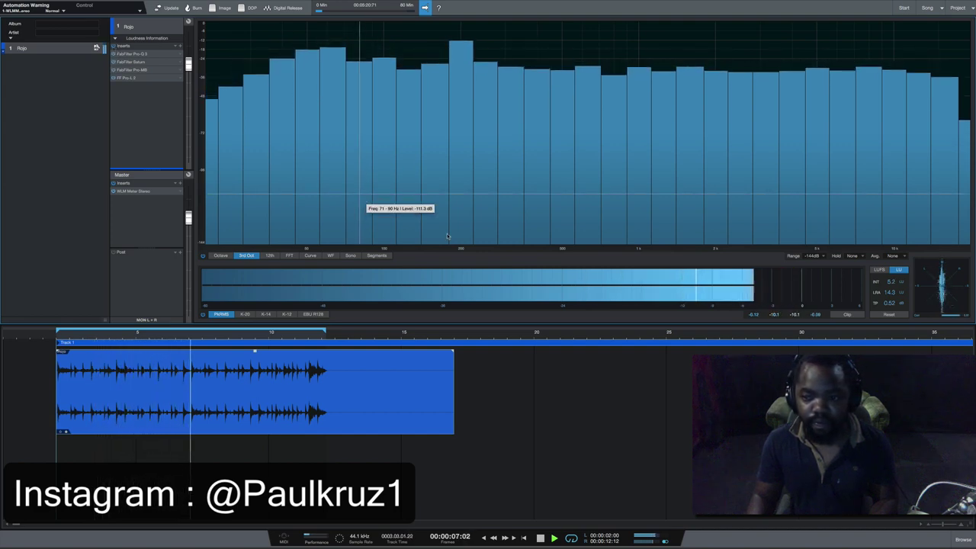
key(space)
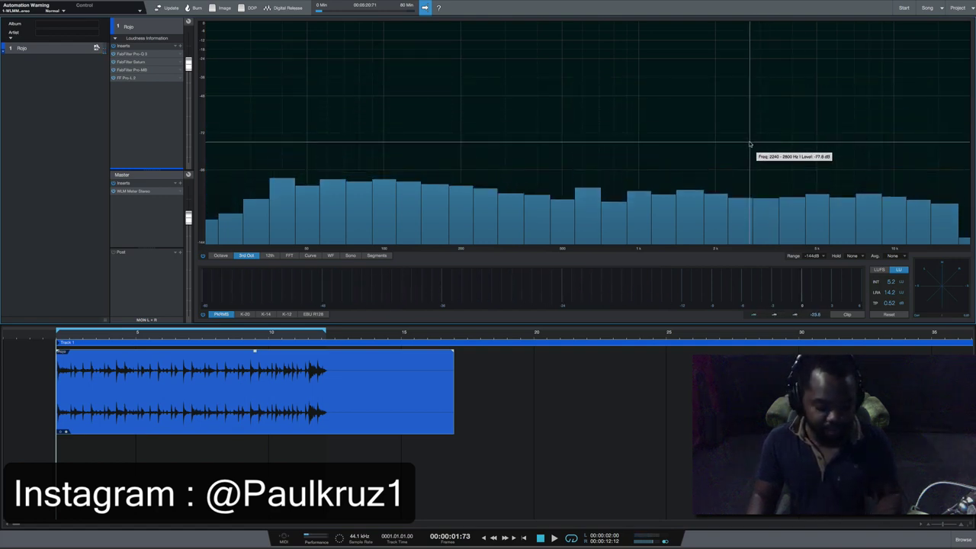
key(super+s)
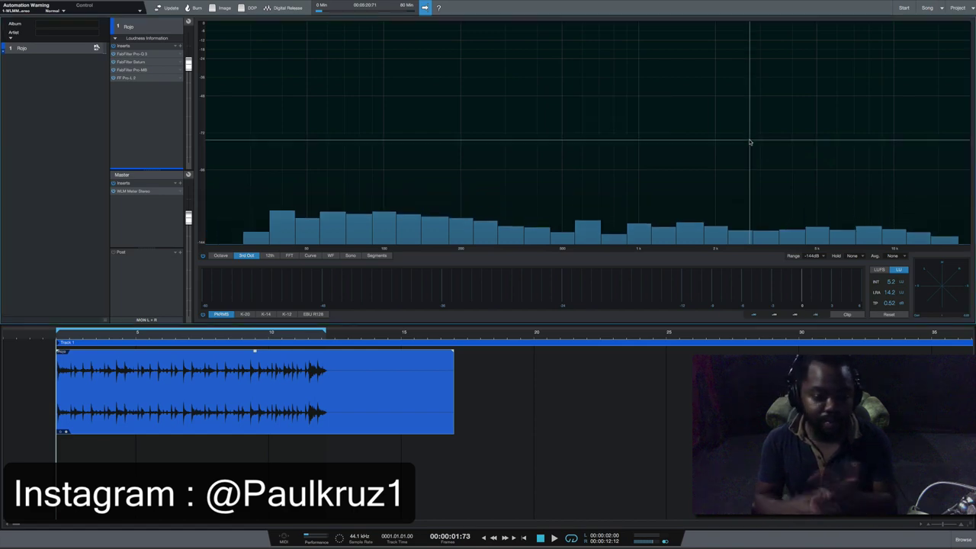